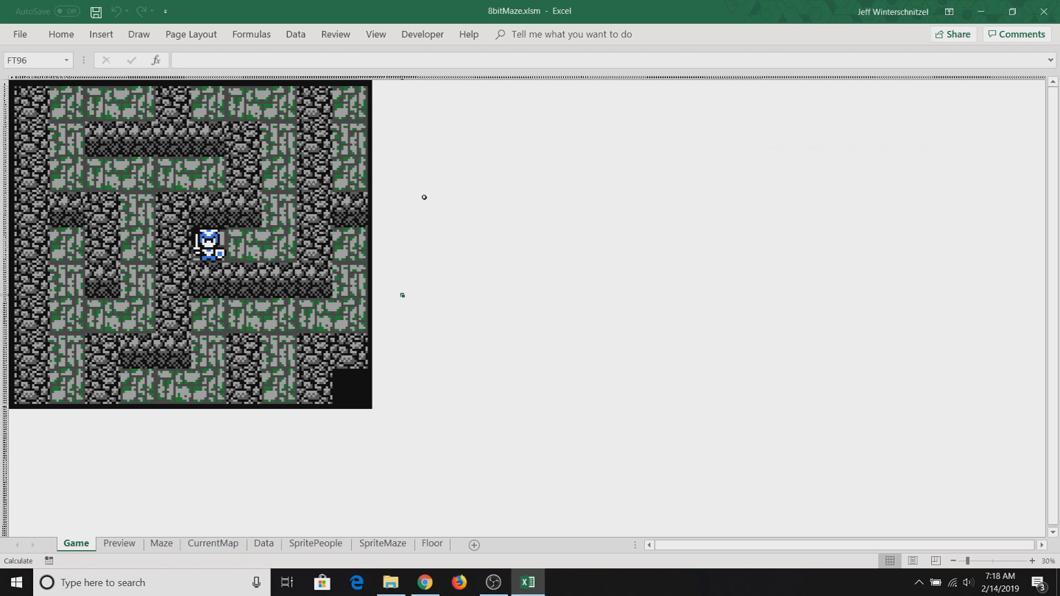
Step: Walk the knight north, west, south and east through the corridors toward the staircase
{"action": "key", "text": "Up"}
{"action": "key", "text": "Up"}
{"action": "key", "text": "Up"}
{"action": "key", "text": "Up"}
{"action": "key", "text": "Up"}
{"action": "key", "text": "Up"}
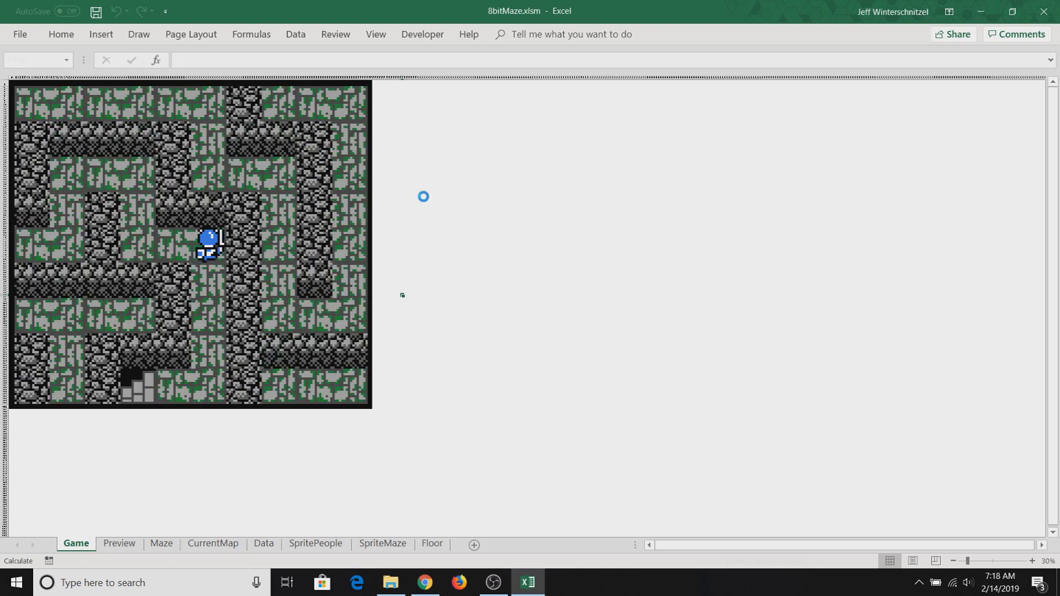
{"action": "key", "text": "Left"}
{"action": "key", "text": "Left"}
{"action": "key", "text": "Up"}
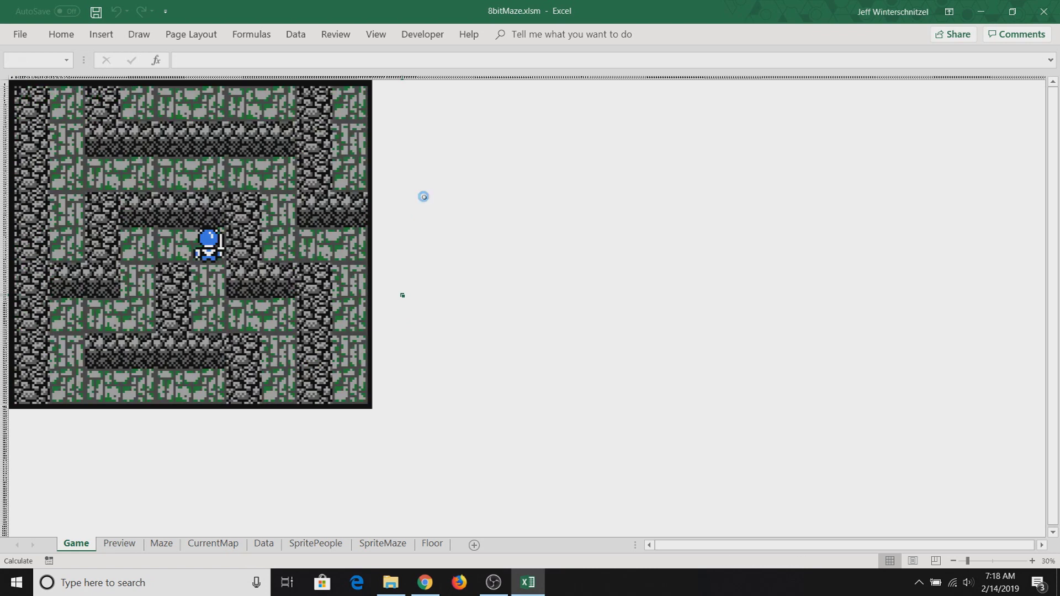
{"action": "key", "text": "Left"}
{"action": "key", "text": "Left"}
{"action": "key", "text": "Down"}
{"action": "key", "text": "Down"}
{"action": "key", "text": "Left"}
{"action": "key", "text": "Left"}
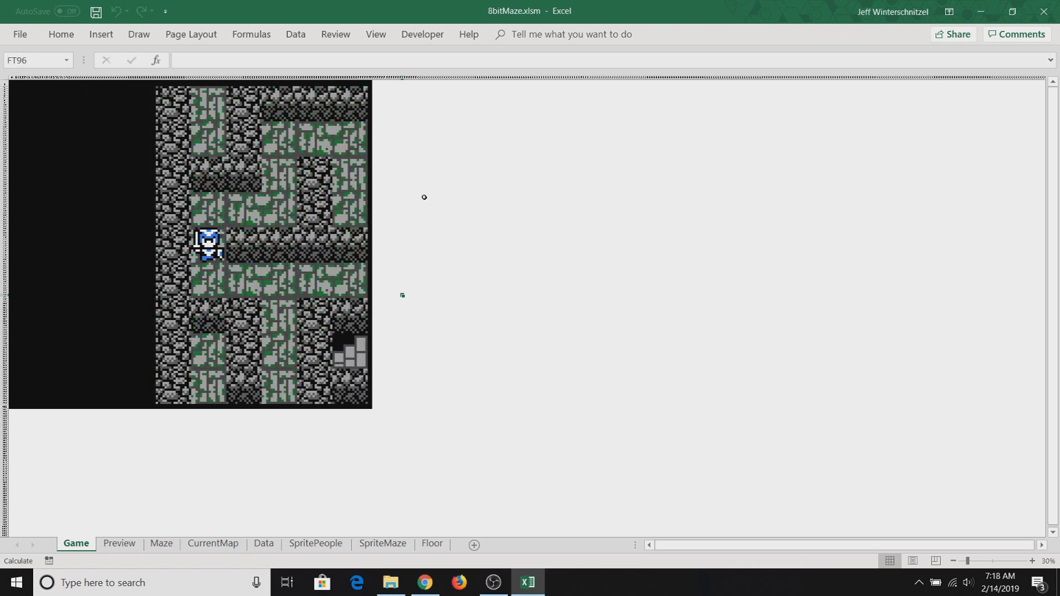
{"action": "key", "text": "Down"}
{"action": "key", "text": "Right"}
{"action": "key", "text": "Right"}
{"action": "key", "text": "Down"}
{"action": "key", "text": "Down"}
{"action": "key", "text": "Down"}
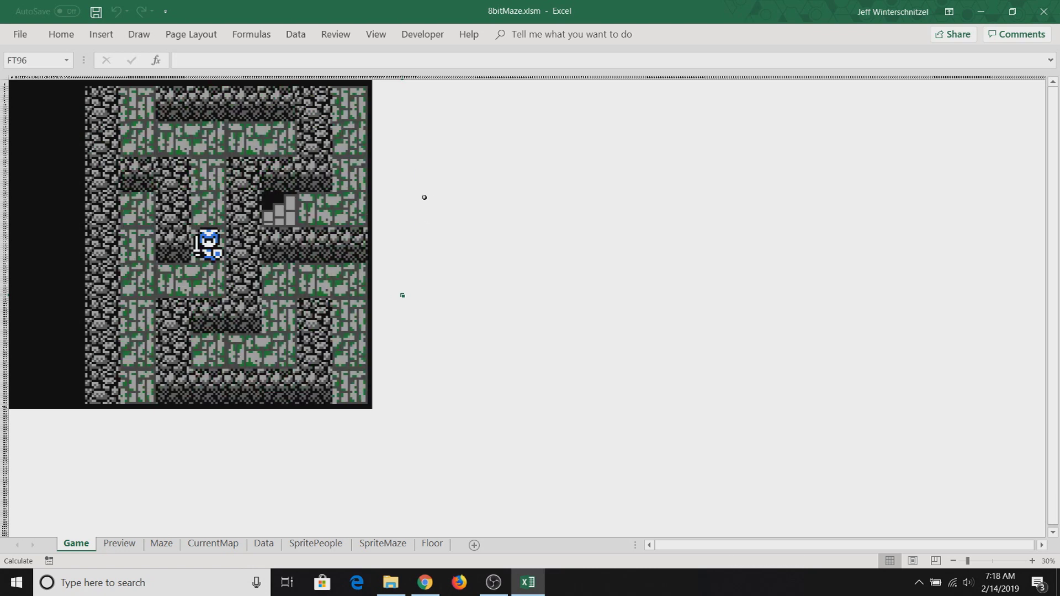
{"action": "key", "text": "Down"}
{"action": "key", "text": "Left"}
{"action": "key", "text": "Left"}
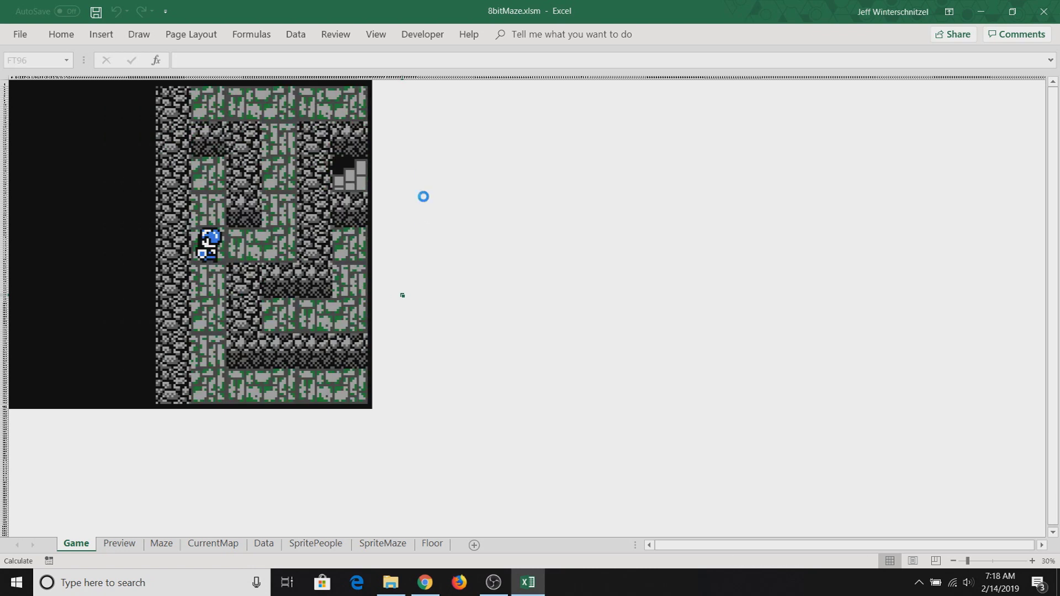
{"action": "key", "text": "Down"}
{"action": "key", "text": "Down"}
{"action": "key", "text": "Down"}
{"action": "key", "text": "Down"}
{"action": "key", "text": "Right"}
{"action": "key", "text": "Right"}
{"action": "key", "text": "Right"}
{"action": "key", "text": "Right"}
{"action": "key", "text": "Right"}
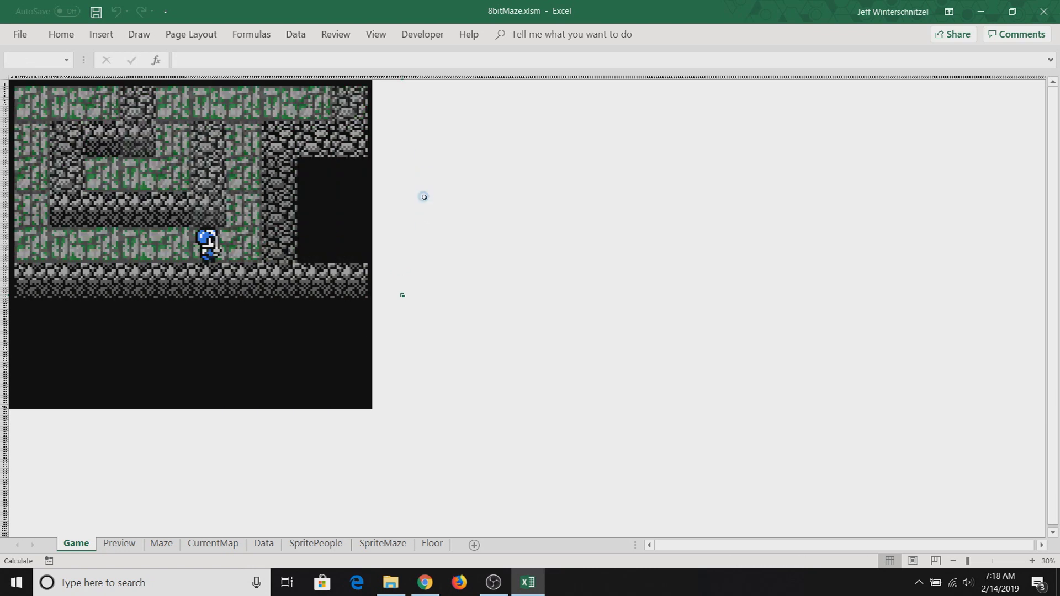
{"action": "key", "text": "Up"}
{"action": "key", "text": "Up"}
{"action": "key", "text": "Up"}
{"action": "key", "text": "Up"}
{"action": "key", "text": "Right"}
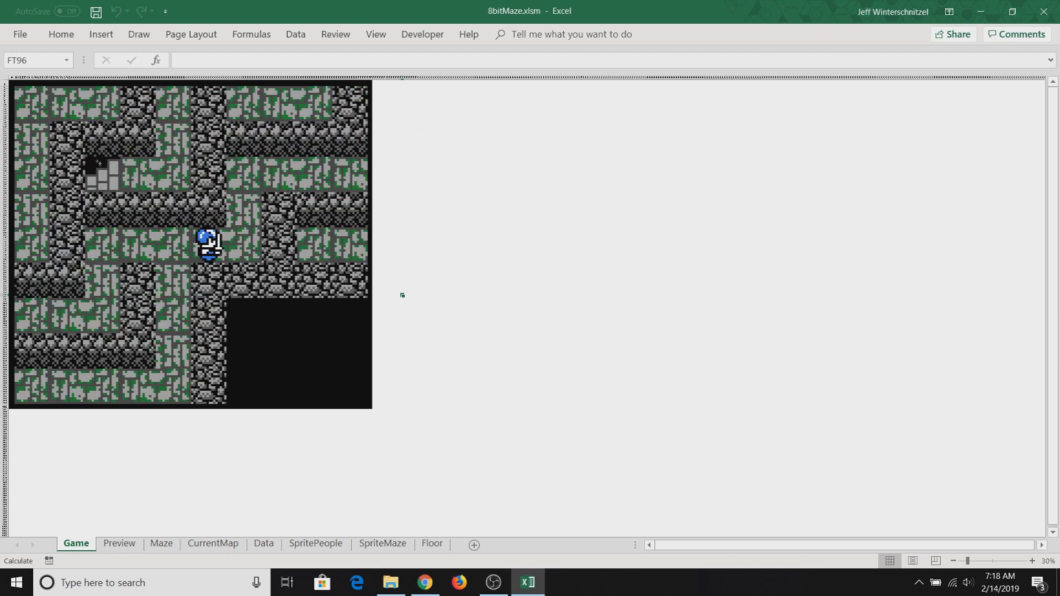
{"action": "key", "text": "Up"}
{"action": "key", "text": "Right"}
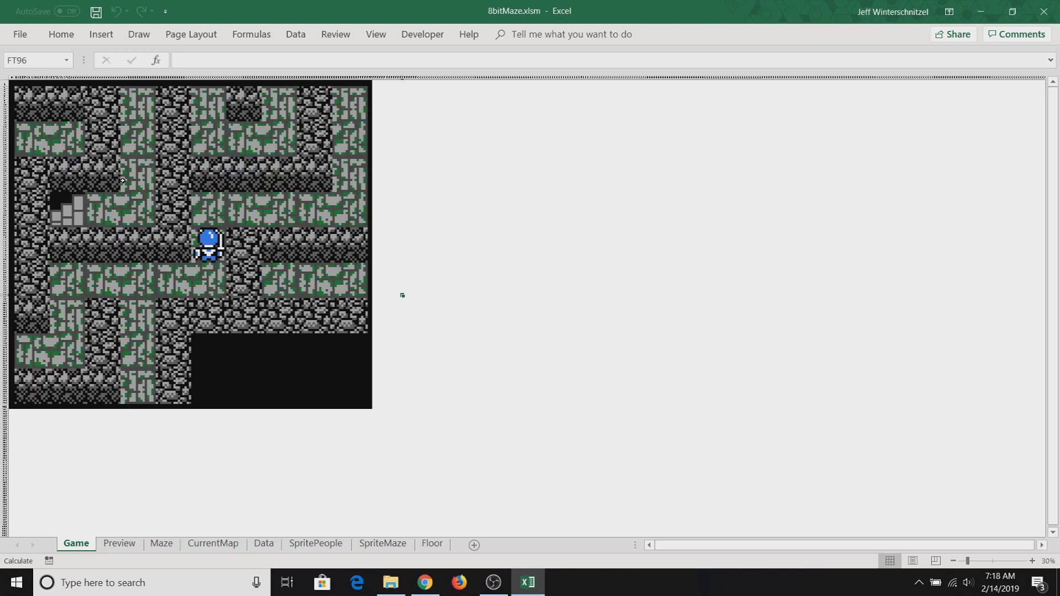
{"action": "key", "text": "Up"}
{"action": "key", "text": "Right"}
{"action": "key", "text": "Right"}
{"action": "key", "text": "Right"}
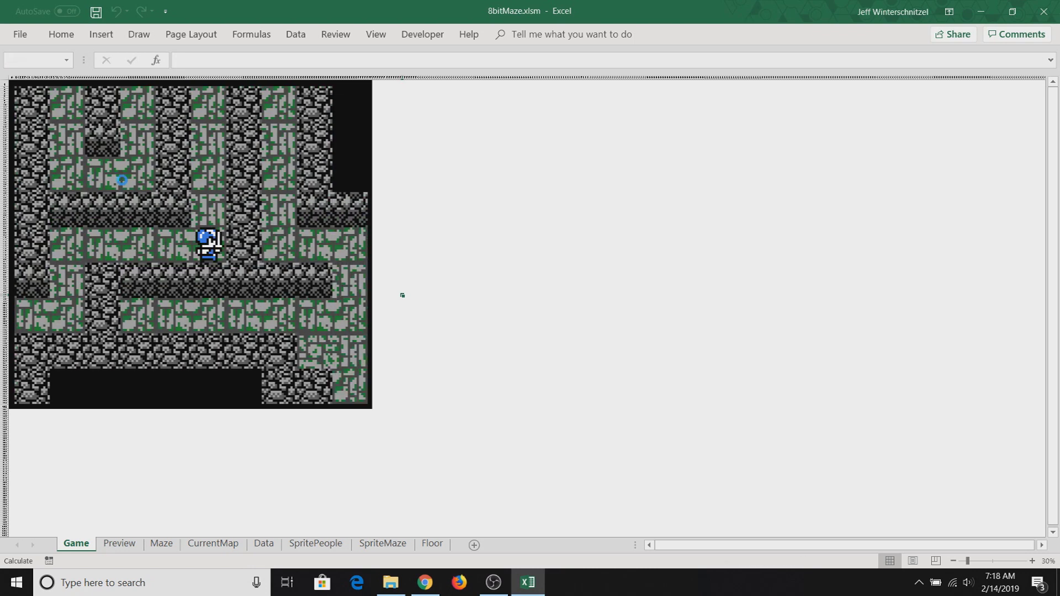
{"action": "key", "text": "Up"}
{"action": "key", "text": "Up"}
{"action": "key", "text": "Up"}
{"action": "key", "text": "Up"}
{"action": "key", "text": "Up"}
{"action": "key", "text": "Up"}
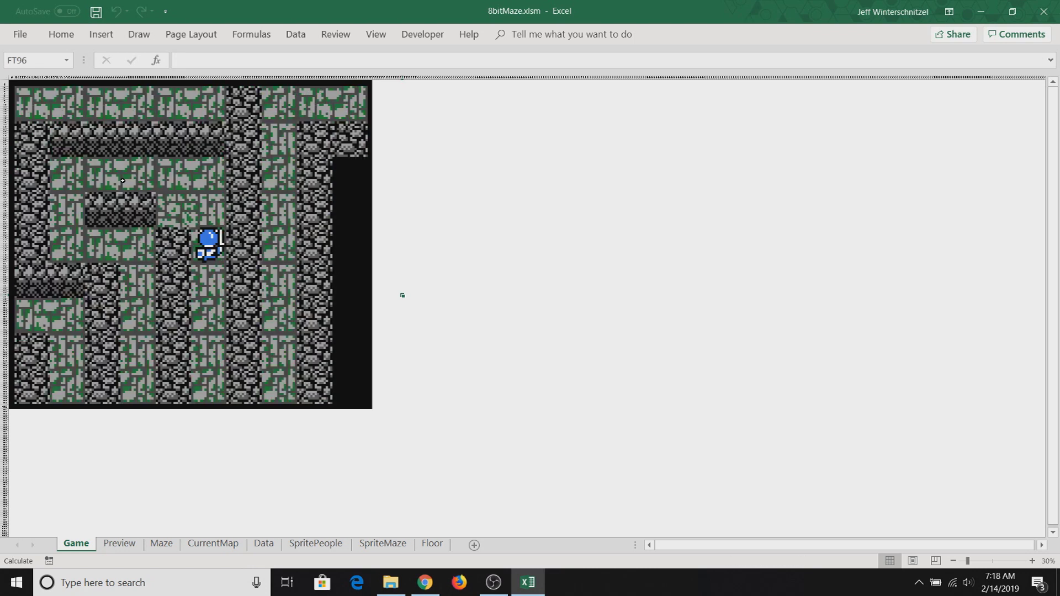
{"action": "key", "text": "Up"}
{"action": "key", "text": "Up"}
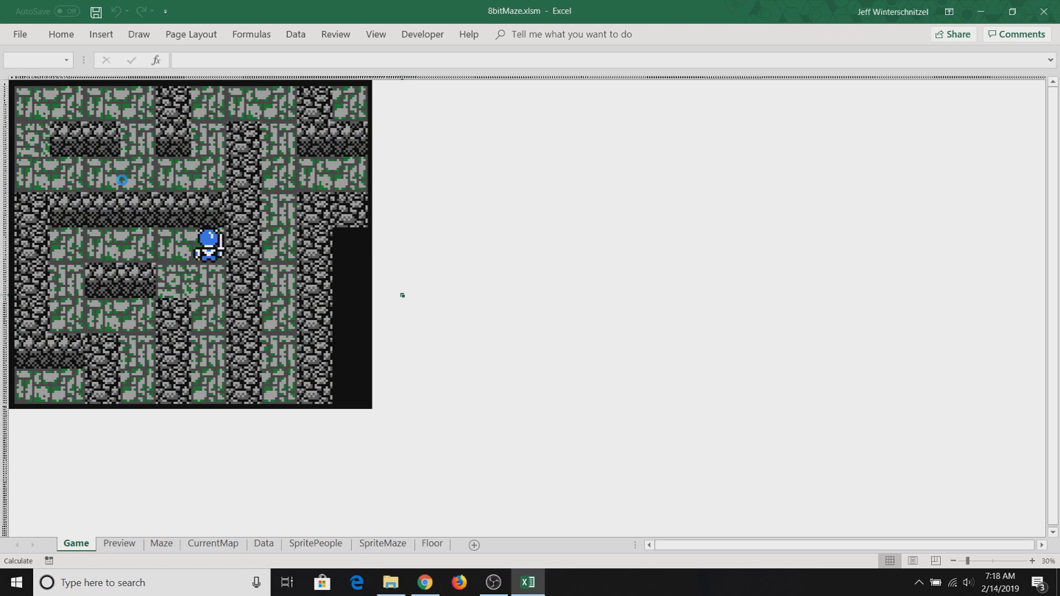
{"action": "key", "text": "Left"}
{"action": "key", "text": "Left"}
{"action": "key", "text": "Left"}
{"action": "key", "text": "Left"}
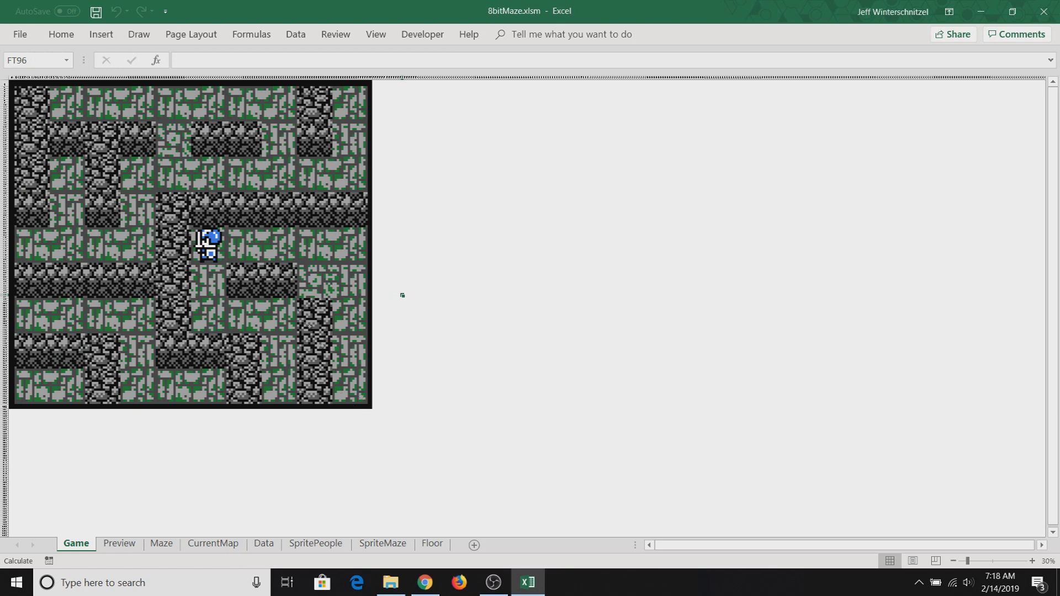
Step: Show the Preview sheet and select an empty cell beside the maze picture
{"action": "left_click", "coordinate": [120, 544]}
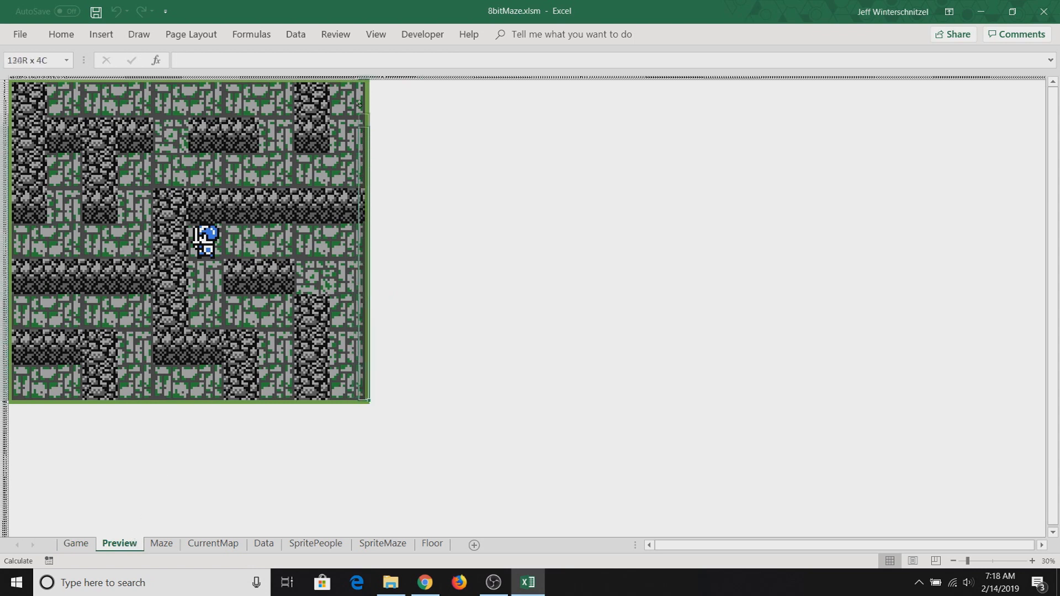
{"action": "left_click", "coordinate": [382, 137]}
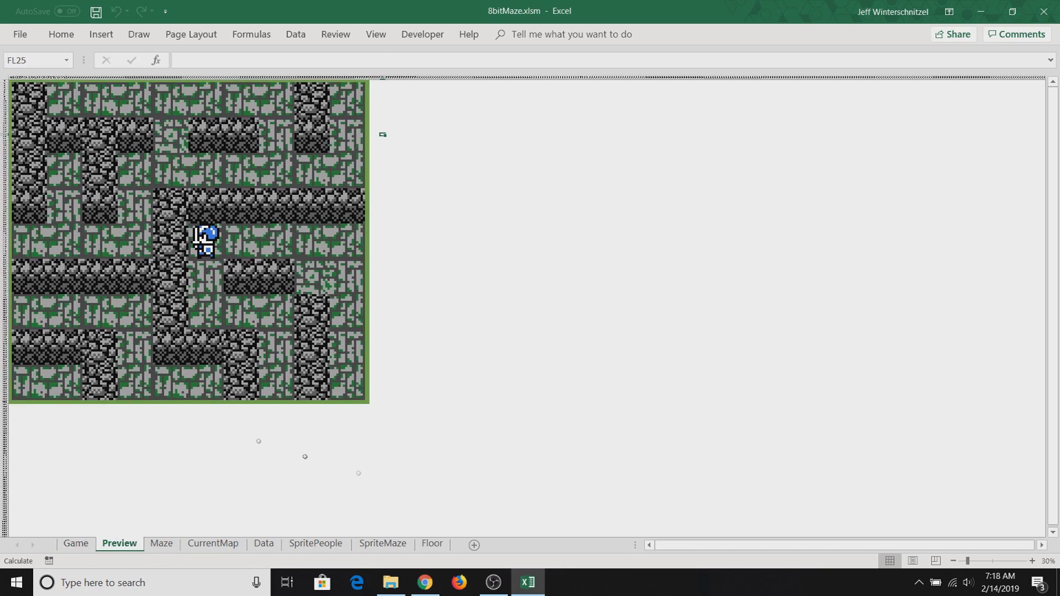
Step: Zoom the Preview sheet to 90% and select cells CD66, CL66 and CH68 on the knight
{"action": "left_click", "coordinate": [1032, 561]}
{"action": "left_click", "coordinate": [1032, 561]}
{"action": "left_click", "coordinate": [1032, 561]}
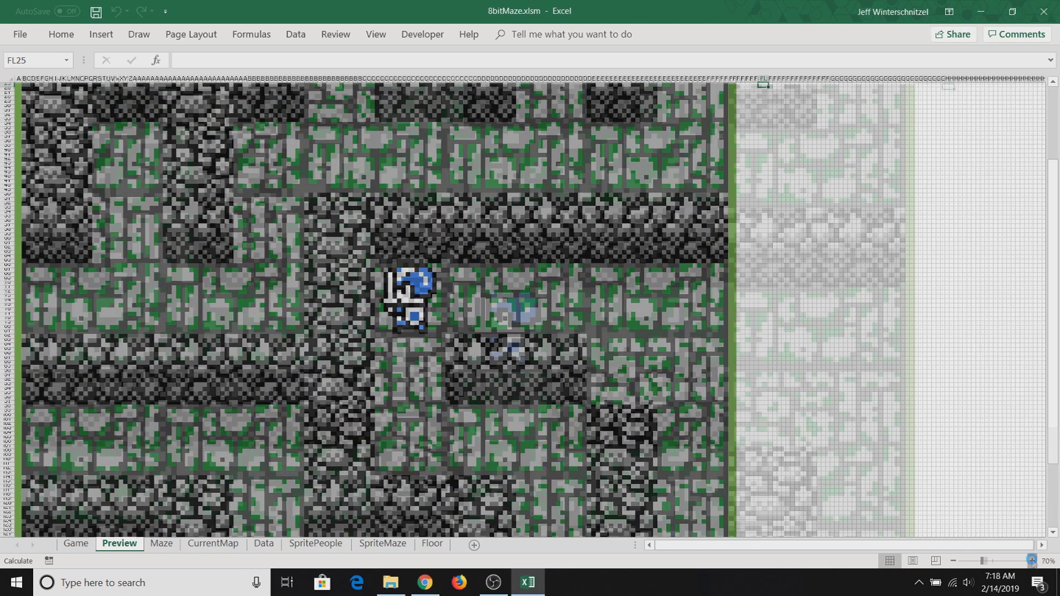
{"action": "left_click", "coordinate": [1031, 561]}
{"action": "left_click", "coordinate": [1032, 561]}
{"action": "left_click", "coordinate": [1032, 561]}
{"action": "scroll", "coordinate": [541, 301], "scroll_direction": "down", "scroll_amount": 4}
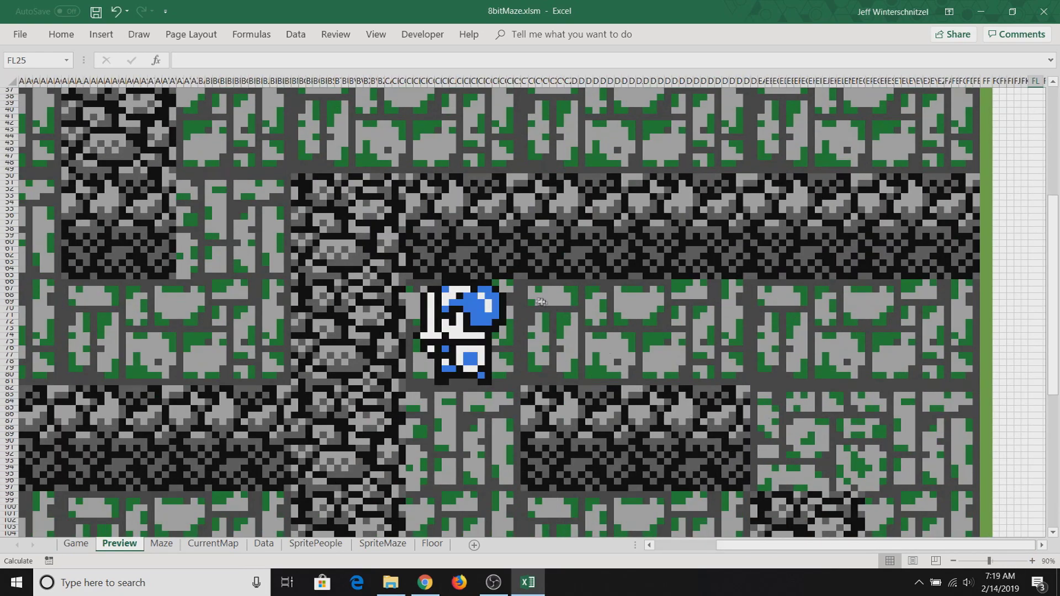
{"action": "left_click", "coordinate": [410, 284]}
{"action": "left_click", "coordinate": [467, 283]}
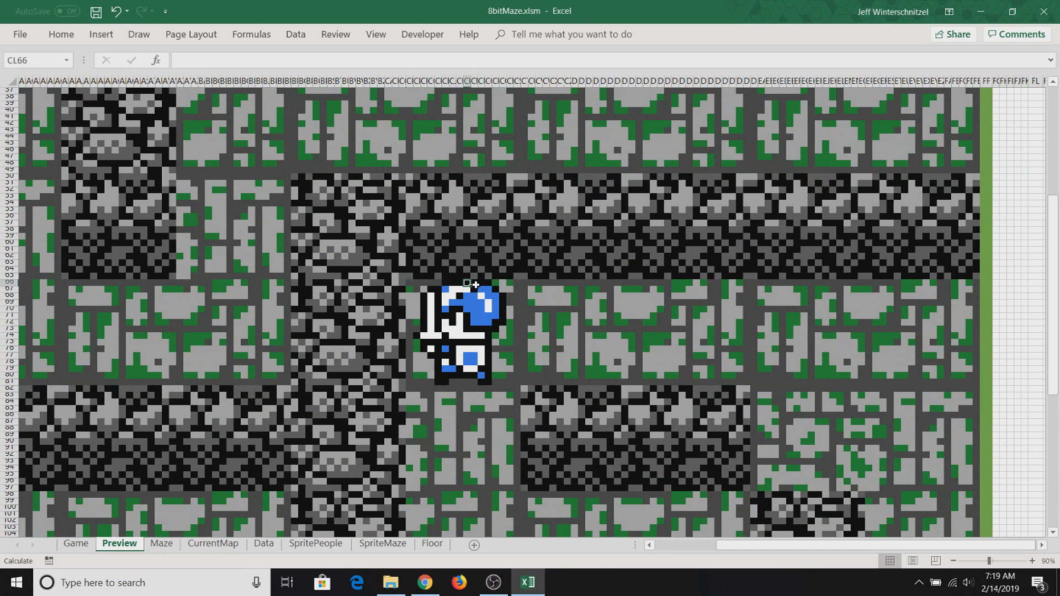
{"action": "left_click", "coordinate": [439, 297]}
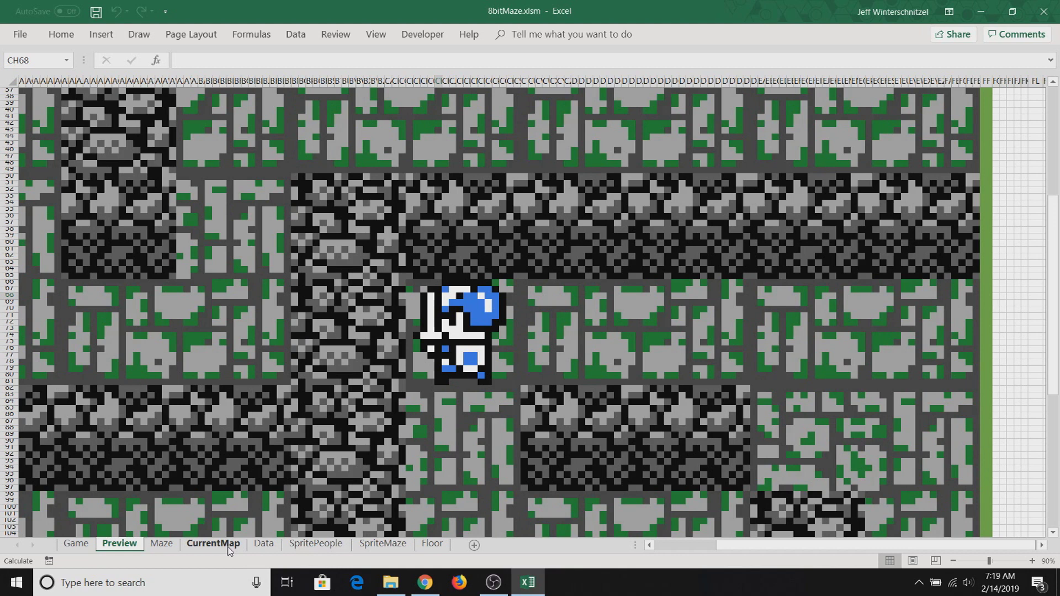
Step: Copy a block of the maze on the CurrentMap sheet
{"action": "left_click", "coordinate": [229, 546]}
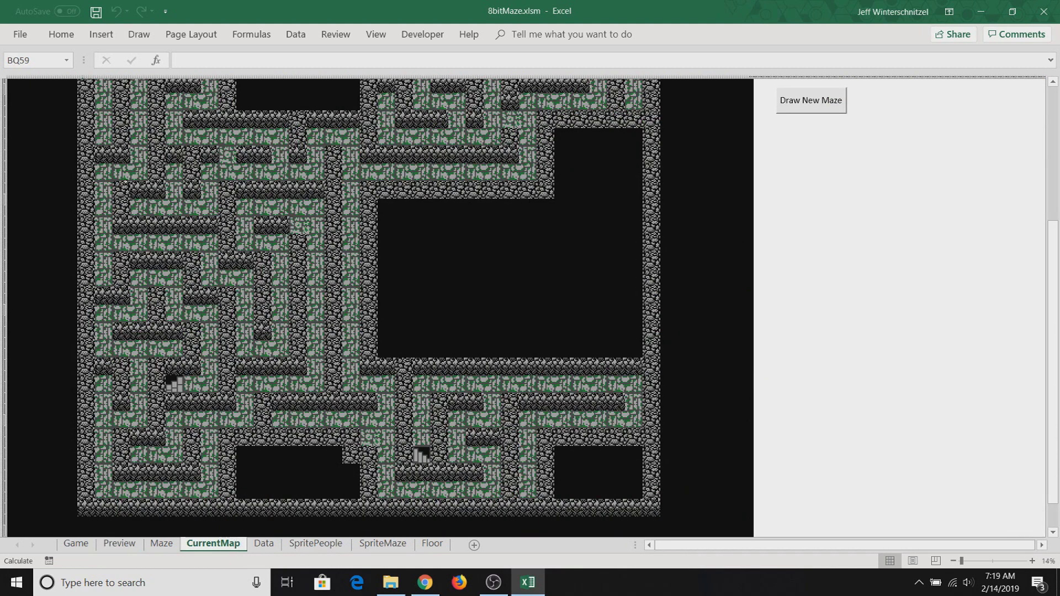
{"action": "left_click_drag", "start_coordinate": [180, 174], "coordinate": [379, 334]}
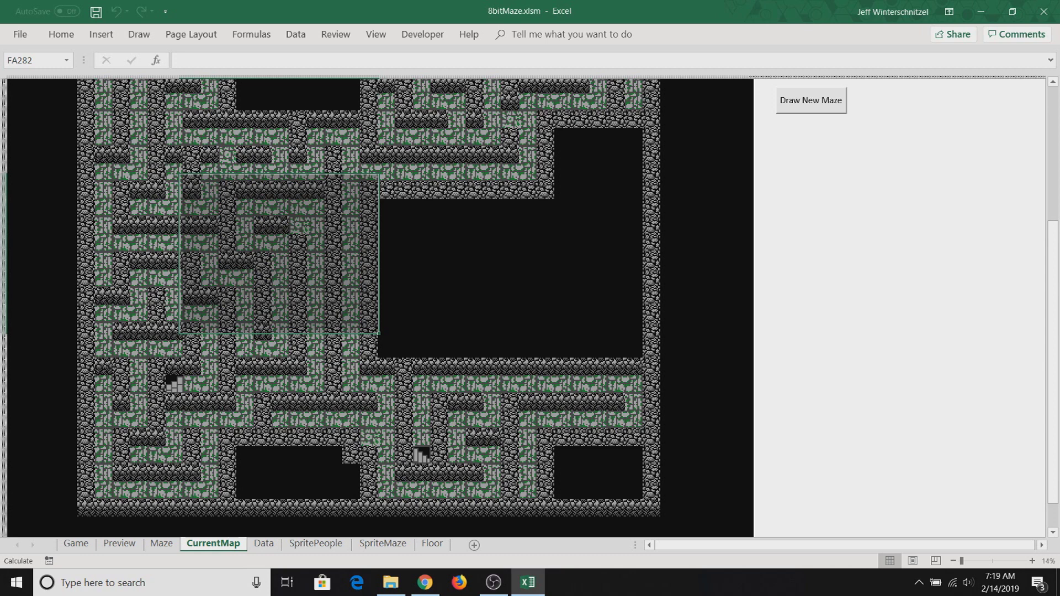
{"action": "right_click", "coordinate": [248, 268]}
{"action": "left_click", "coordinate": [319, 279]}
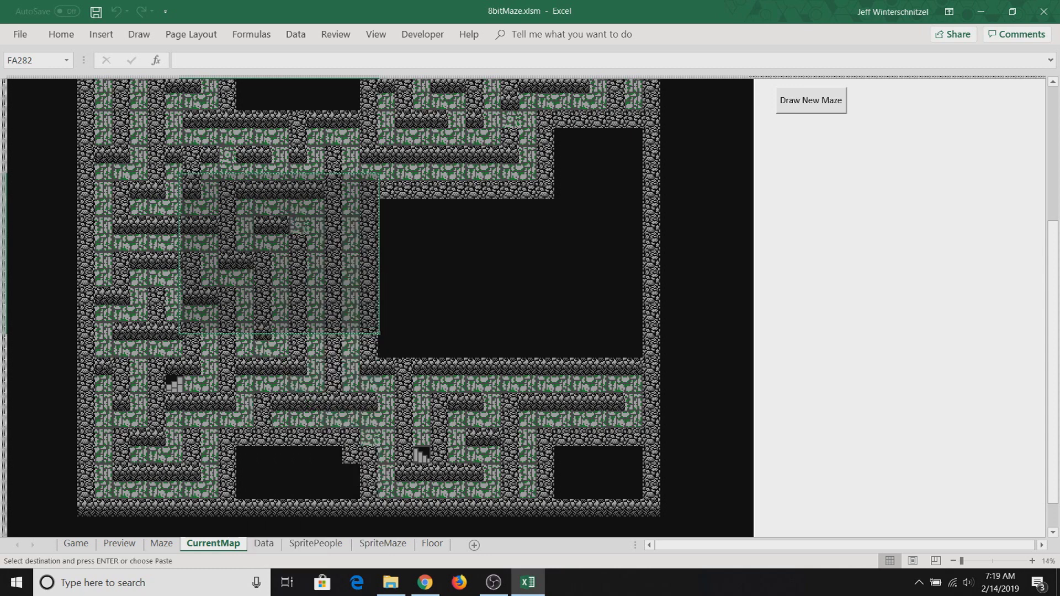
Step: Zoom the Preview sheet out to show the full maze, select it, then deselect
{"action": "left_click", "coordinate": [120, 543]}
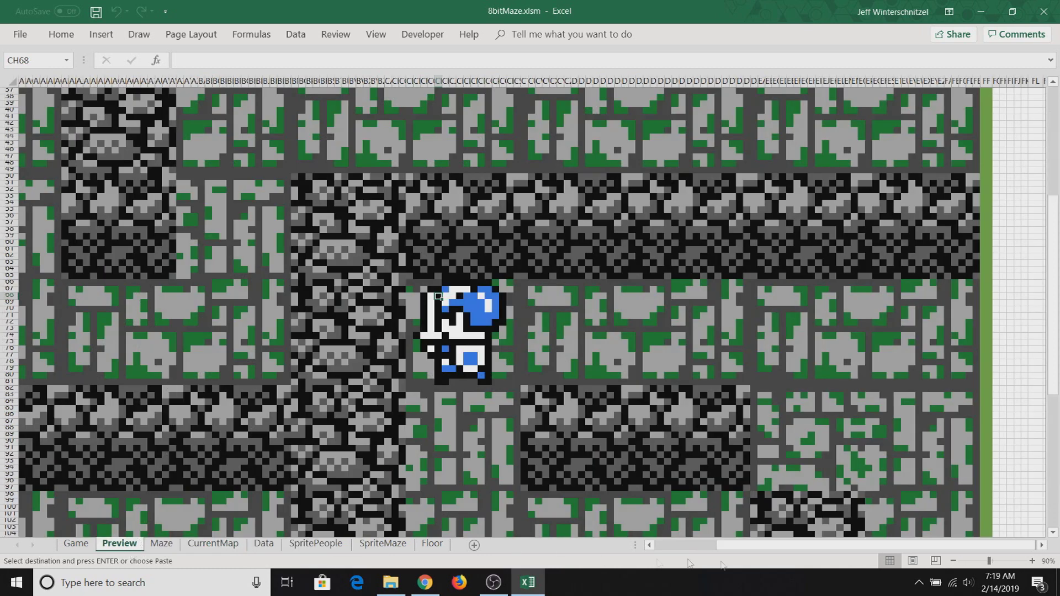
{"action": "left_click", "coordinate": [953, 561]}
{"action": "left_click_drag", "start_coordinate": [986, 561], "coordinate": [973, 561]}
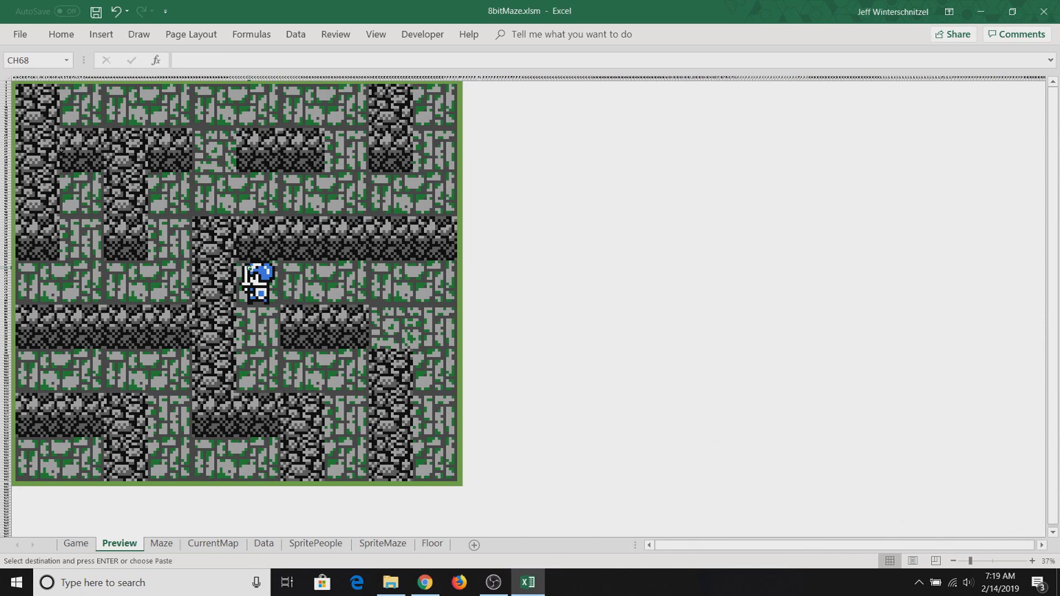
{"action": "left_click_drag", "start_coordinate": [21, 90], "coordinate": [457, 479]}
{"action": "left_click", "coordinate": [330, 310]}
Step: Copy one knight sprite frame from the SpritePeople sheet
{"action": "left_click", "coordinate": [322, 544]}
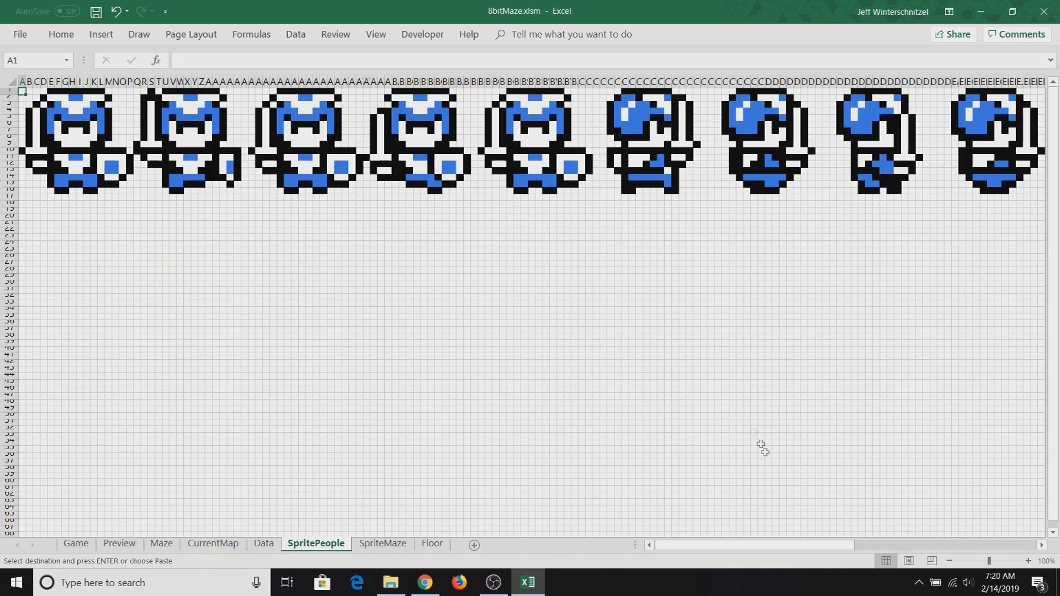
{"action": "left_click_drag", "start_coordinate": [786, 554], "coordinate": [936, 531]}
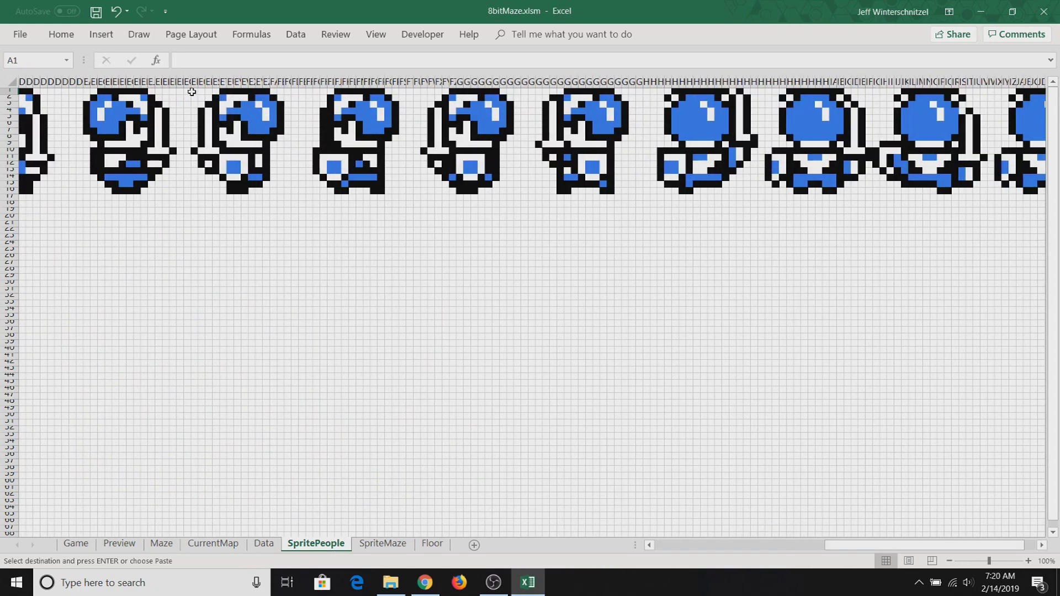
{"action": "left_click_drag", "start_coordinate": [192, 91], "coordinate": [290, 192]}
{"action": "right_click", "coordinate": [280, 174]}
{"action": "left_click", "coordinate": [340, 211]}
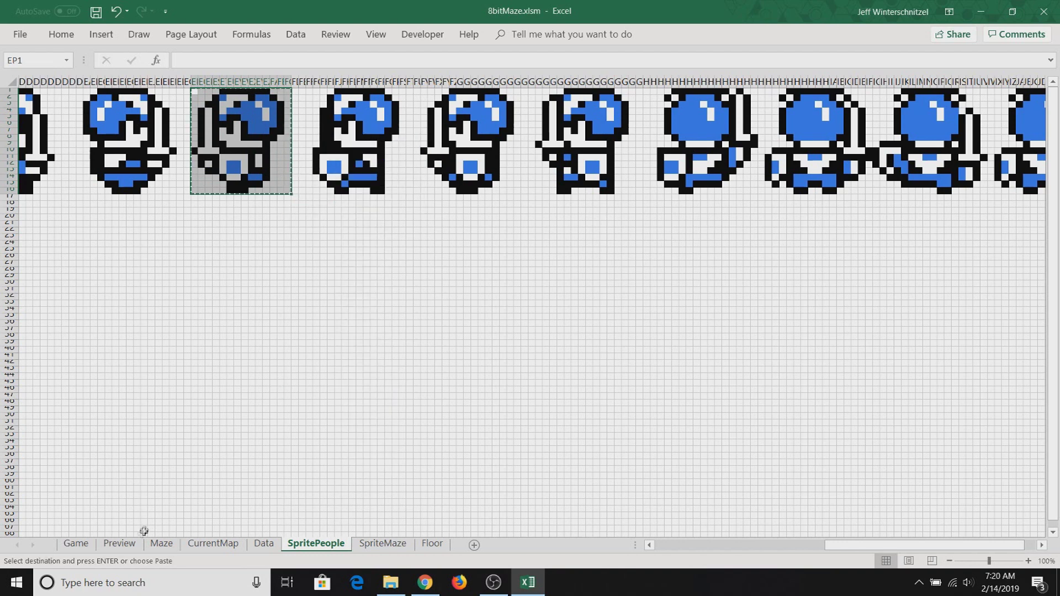
Step: Paste the copied knight sprite onto the Preview sheet's maze
{"action": "left_click", "coordinate": [132, 546]}
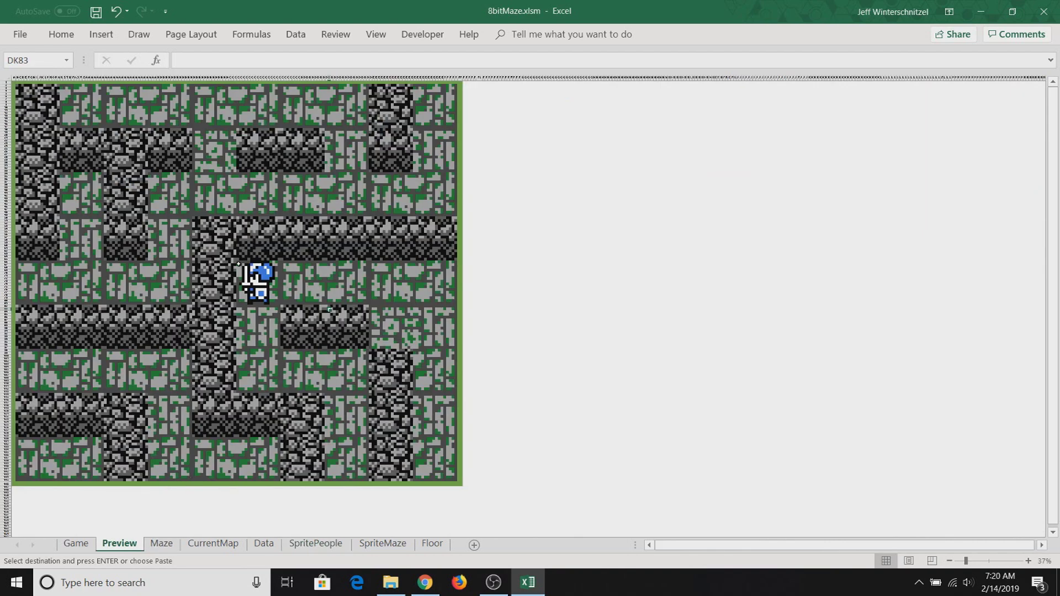
{"action": "left_click", "coordinate": [239, 265]}
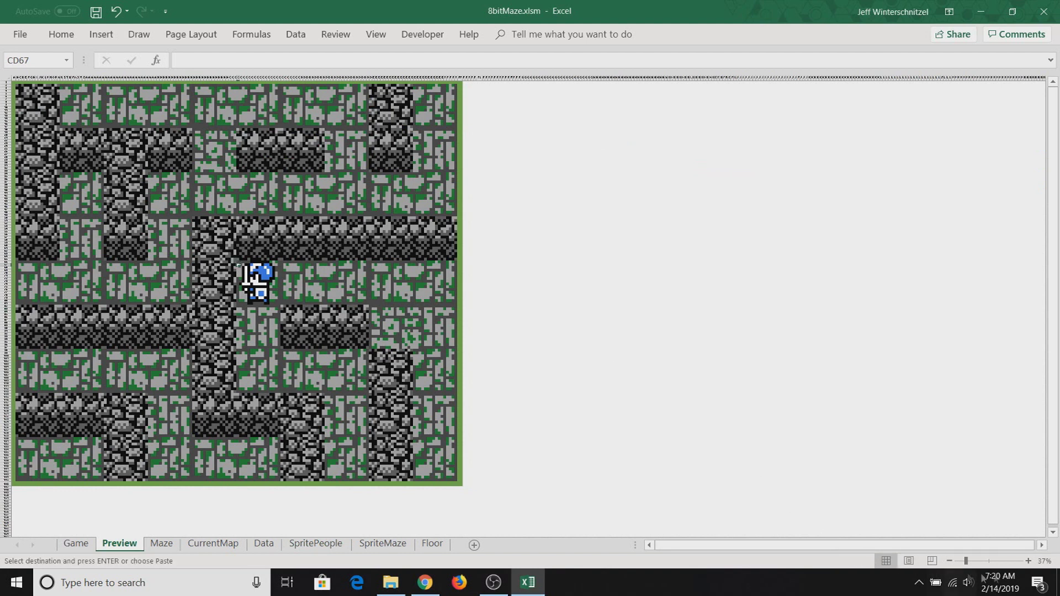
{"action": "key", "text": "ctrl+v"}
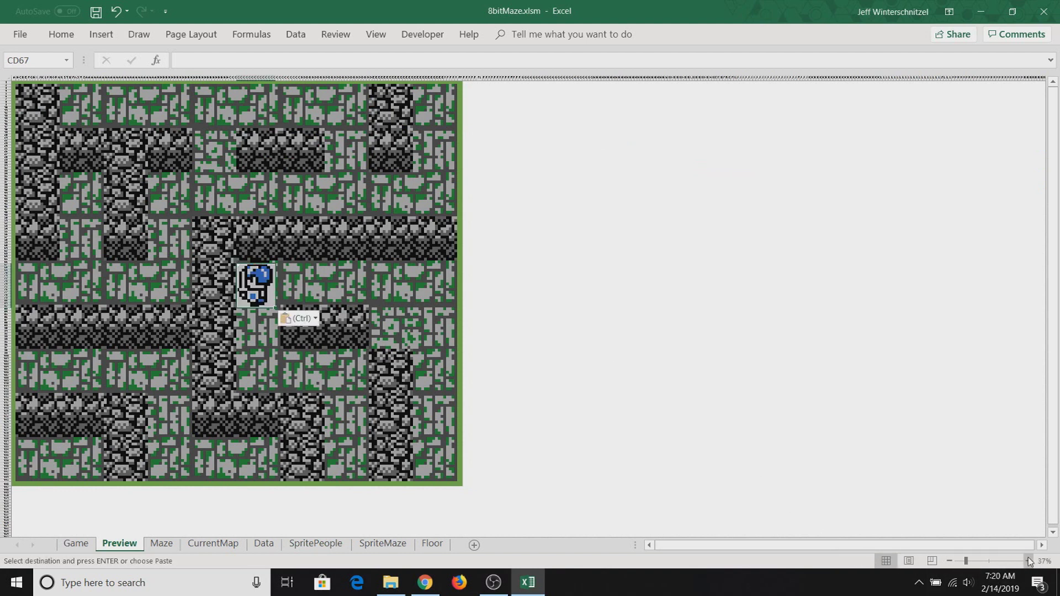
{"action": "left_click", "coordinate": [423, 302]}
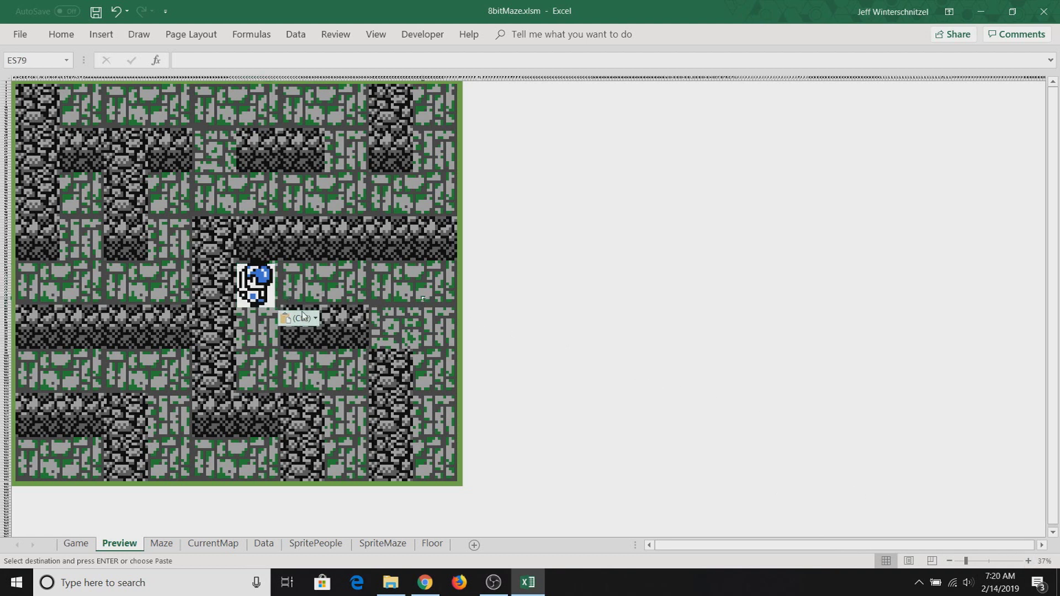
{"action": "left_click", "coordinate": [313, 279]}
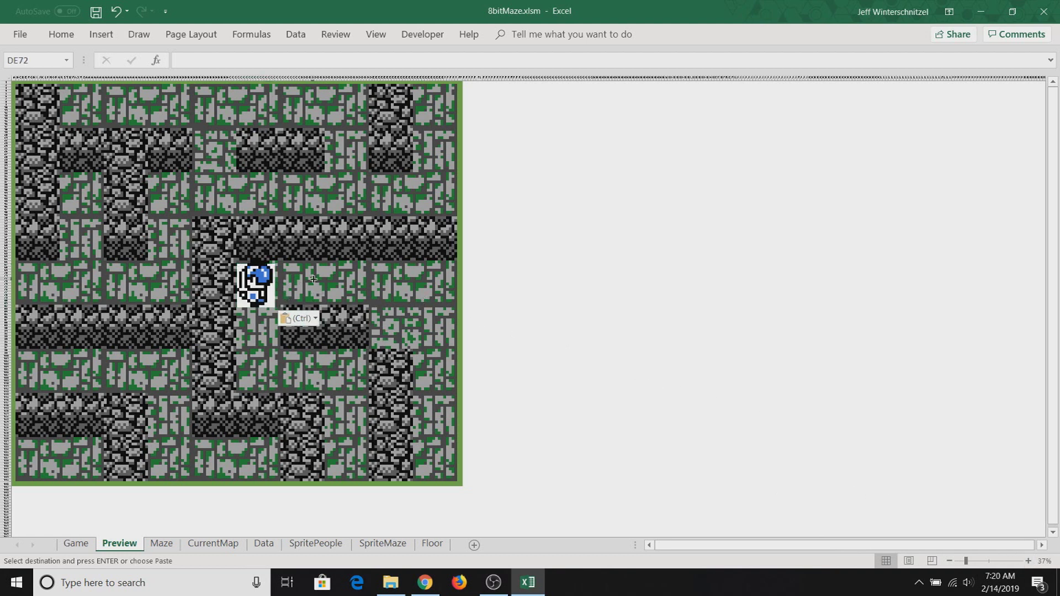
Step: Move the player up, left, then down and right so it faces right
{"action": "key", "text": "Up"}
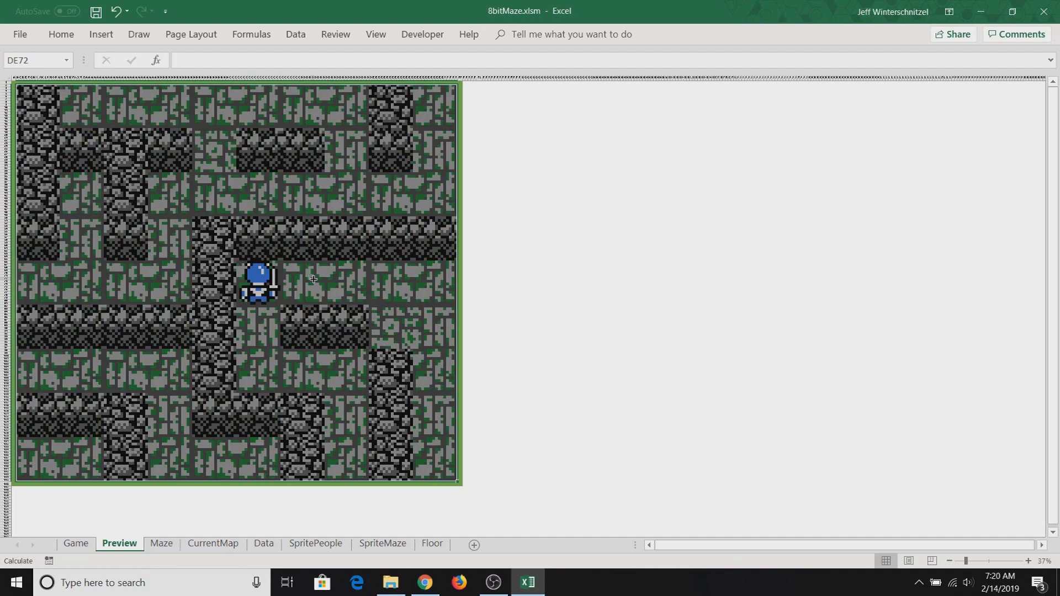
{"action": "key", "text": "Left"}
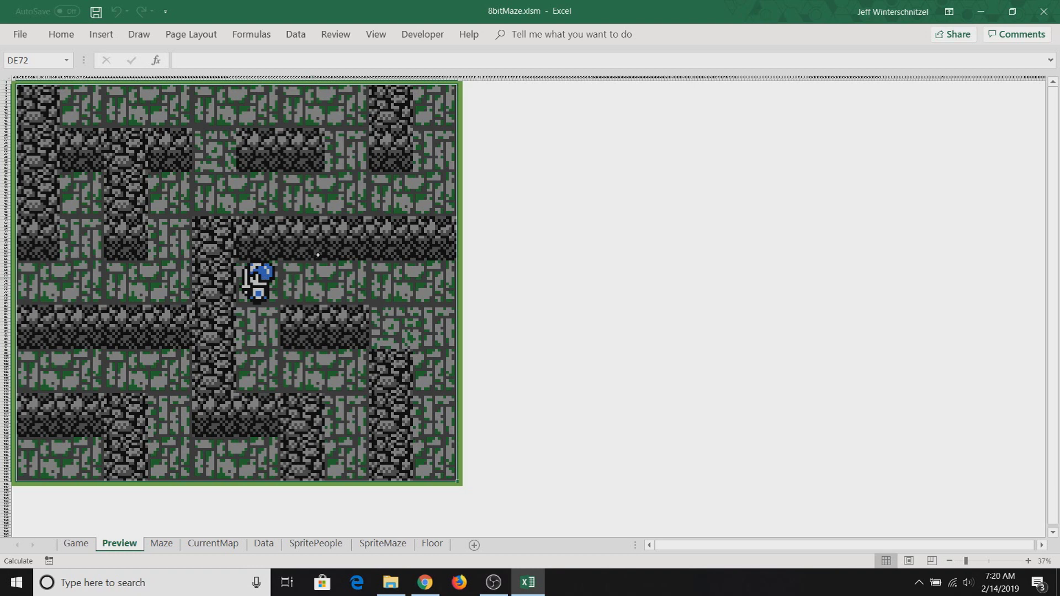
{"action": "key", "text": "Down"}
{"action": "key", "text": "Down"}
{"action": "key", "text": "Right"}
{"action": "key", "text": "Right"}
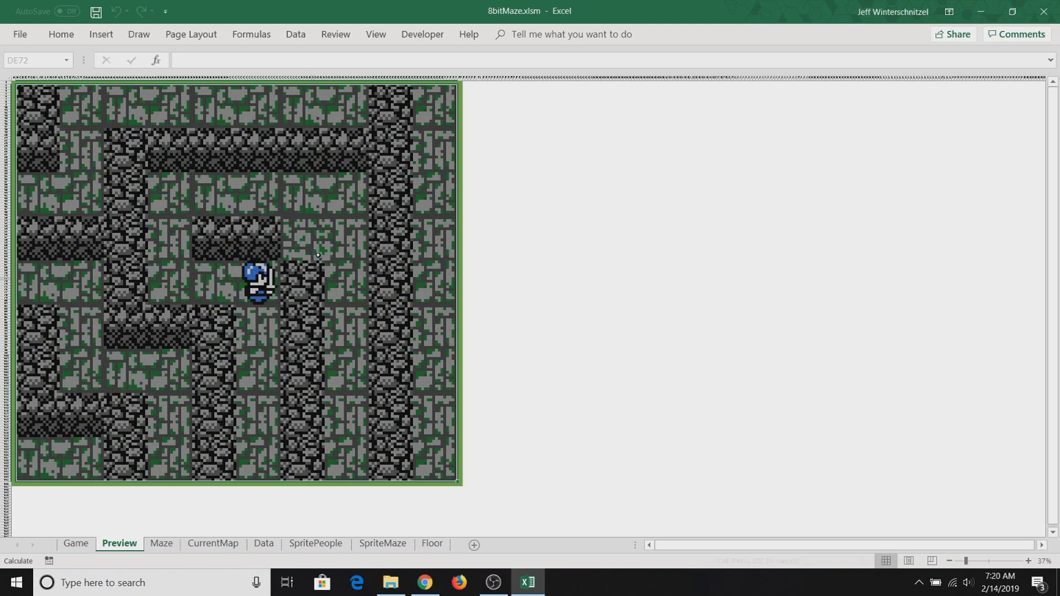
{"action": "key", "text": "Down"}
{"action": "key", "text": "Down"}
{"action": "key", "text": "Down"}
{"action": "key", "text": "Down"}
{"action": "key", "text": "Down"}
{"action": "key", "text": "Down"}
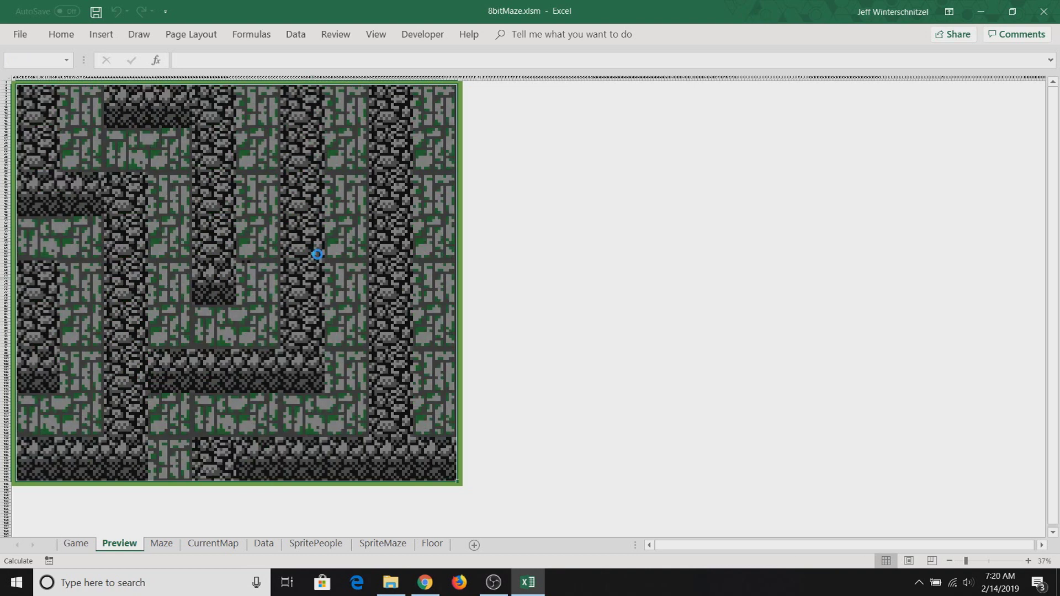
Step: Walk the player up and down the Preview maze corridor, ending facing down, then show the Maze sheet
{"action": "key", "text": "Down"}
{"action": "key", "text": "Up"}
{"action": "key", "text": "Up"}
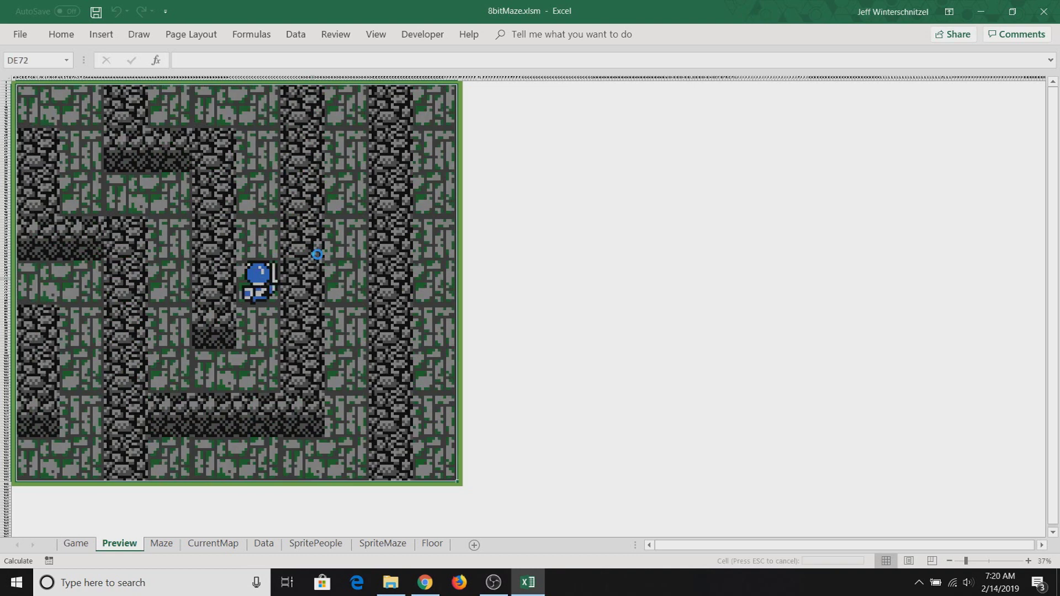
{"action": "key", "text": "Up"}
{"action": "key", "text": "Up"}
{"action": "key", "text": "Up"}
{"action": "key", "text": "Up"}
{"action": "key", "text": "Down"}
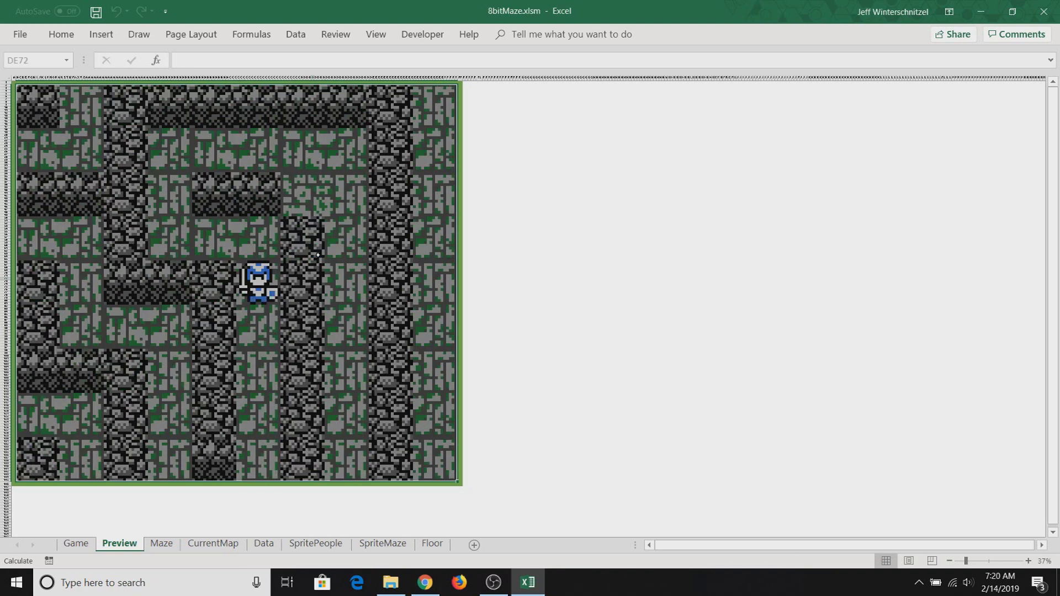
{"action": "key", "text": "Down"}
{"action": "key", "text": "Down"}
{"action": "key", "text": "Down"}
{"action": "key", "text": "Down"}
{"action": "key", "text": "Down"}
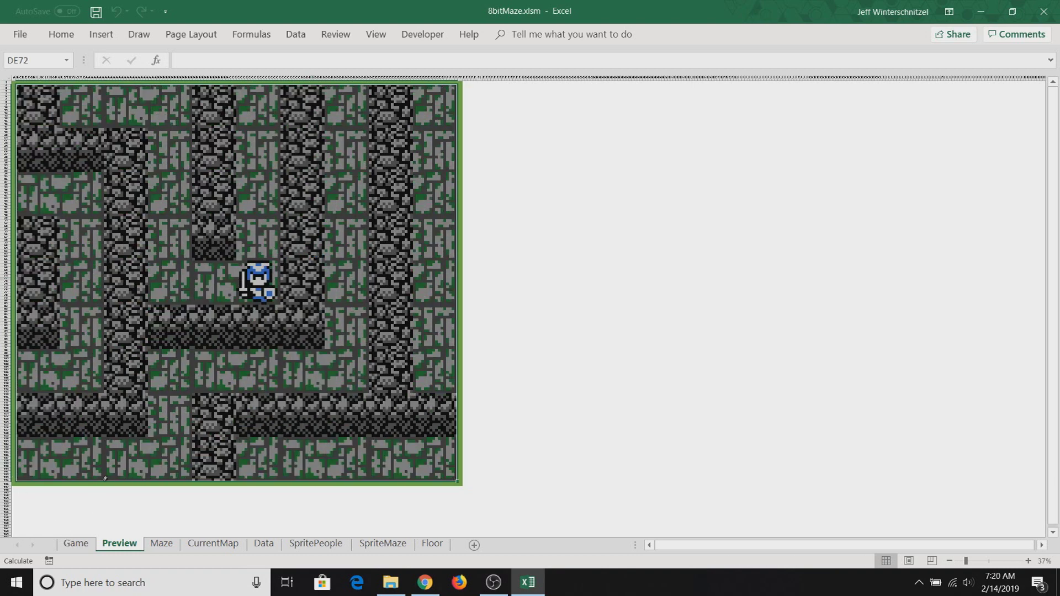
{"action": "left_click", "coordinate": [166, 425]}
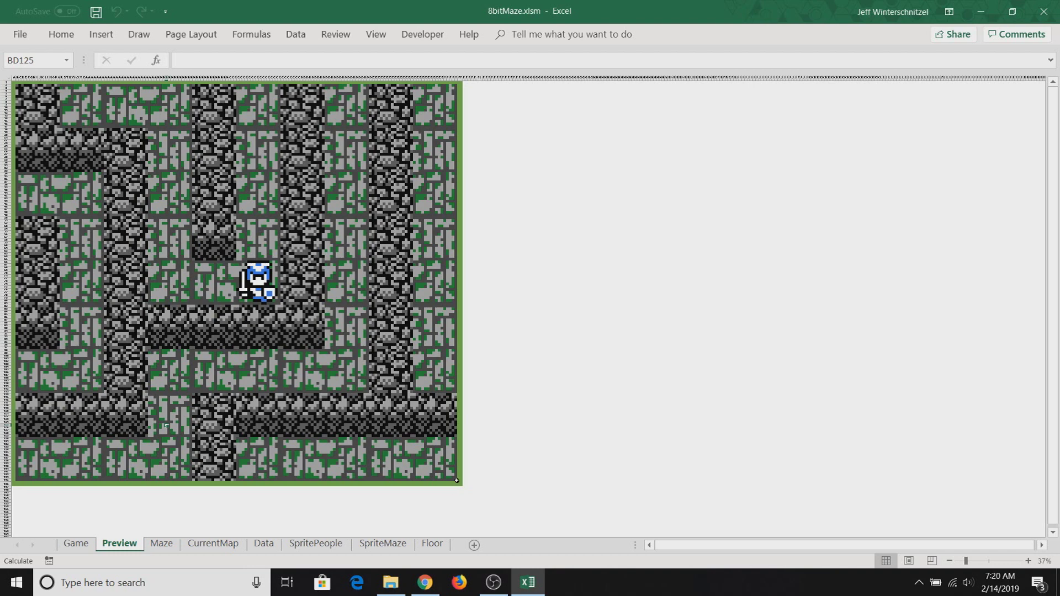
{"action": "key", "text": "Up"}
{"action": "key", "text": "Up"}
{"action": "key", "text": "Up"}
{"action": "key", "text": "Up"}
{"action": "key", "text": "Up"}
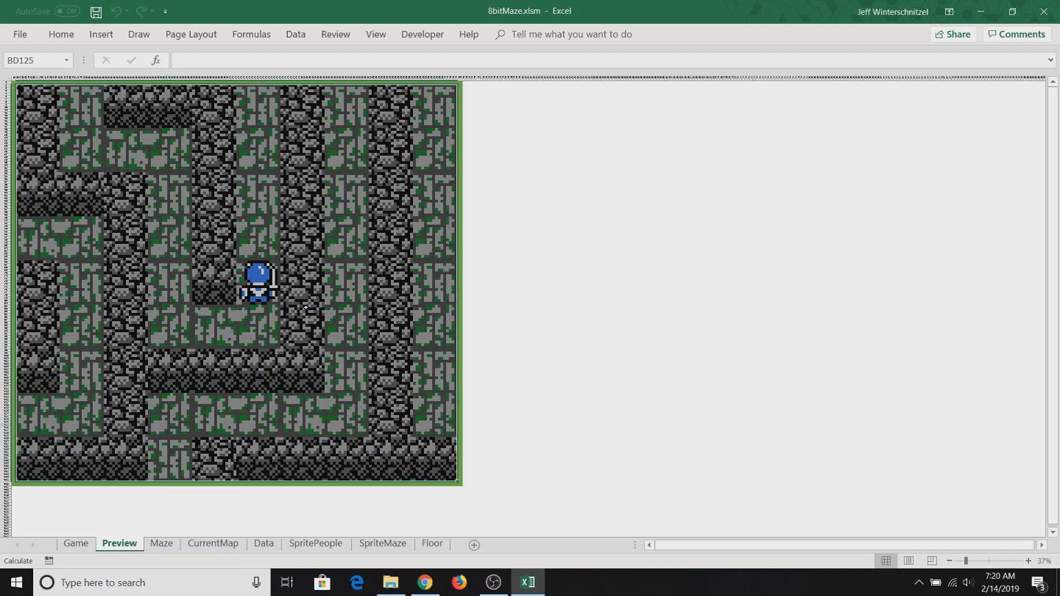
{"action": "key", "text": "Down"}
{"action": "key", "text": "Down"}
{"action": "key", "text": "Down"}
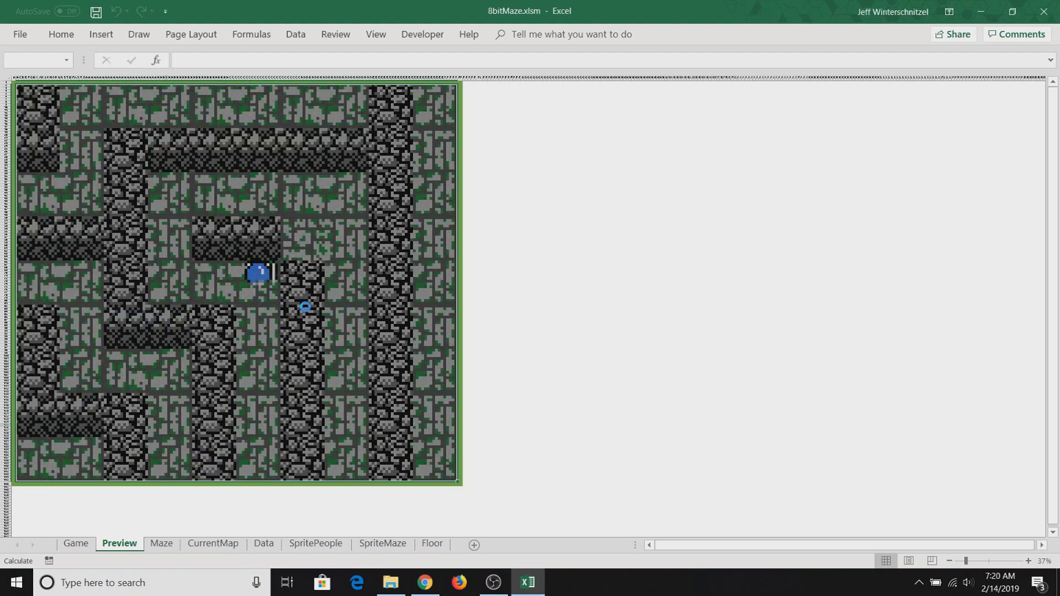
{"action": "key", "text": "Down"}
{"action": "key", "text": "Down"}
{"action": "key", "text": "Down"}
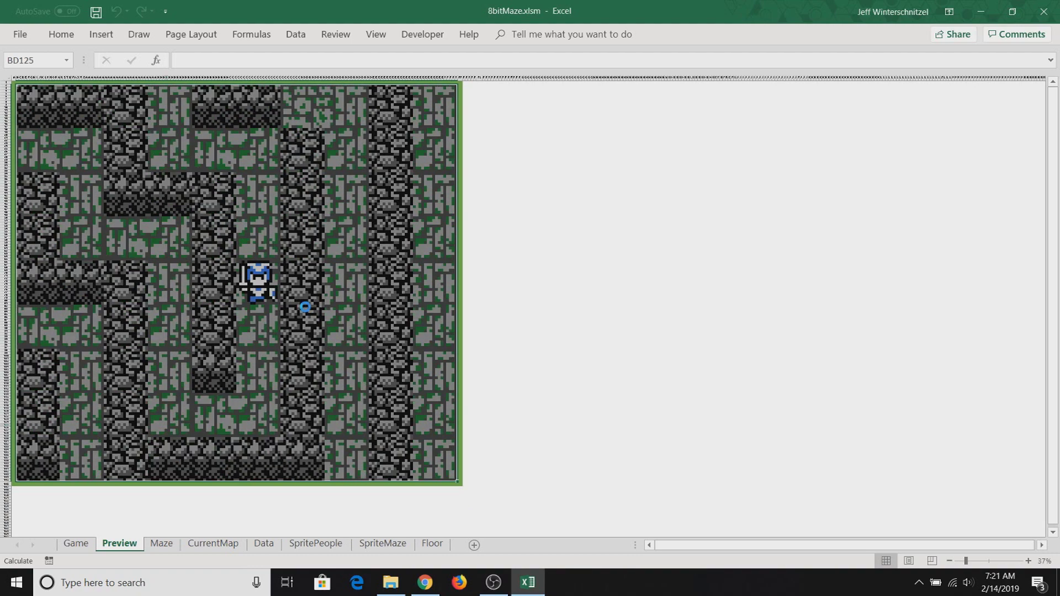
{"action": "key", "text": "Down"}
{"action": "key", "text": "Down"}
{"action": "key", "text": "Down"}
{"action": "key", "text": "Down"}
{"action": "key", "text": "Down"}
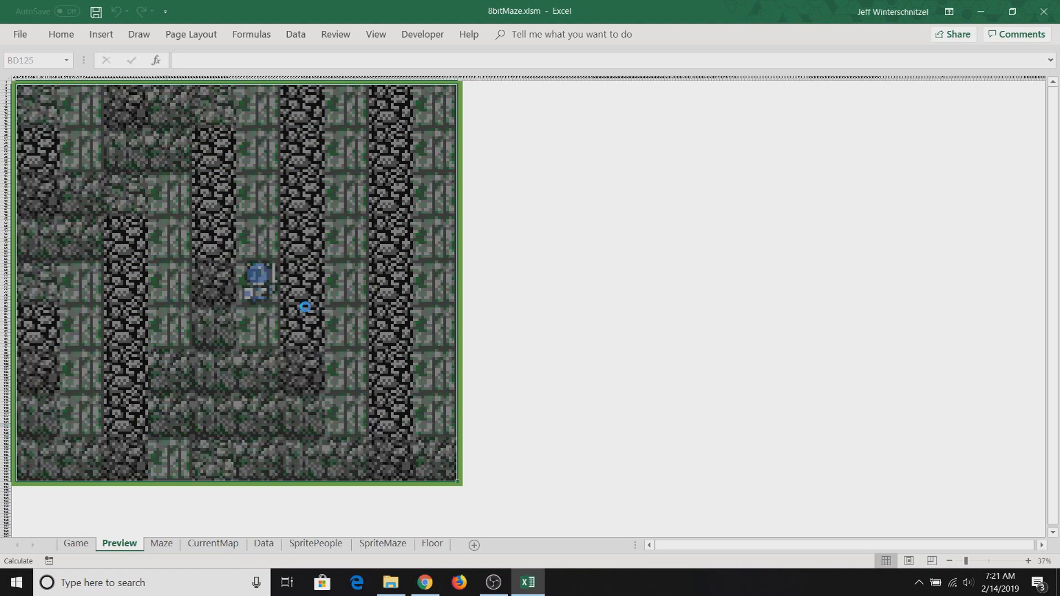
{"action": "key", "text": "Up"}
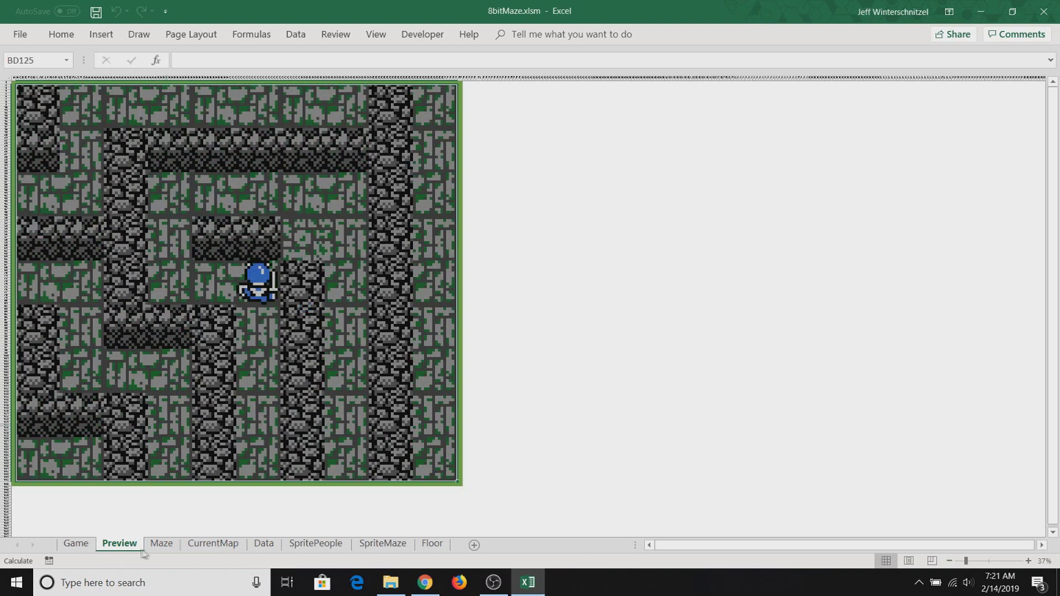
{"action": "left_click", "coordinate": [162, 544]}
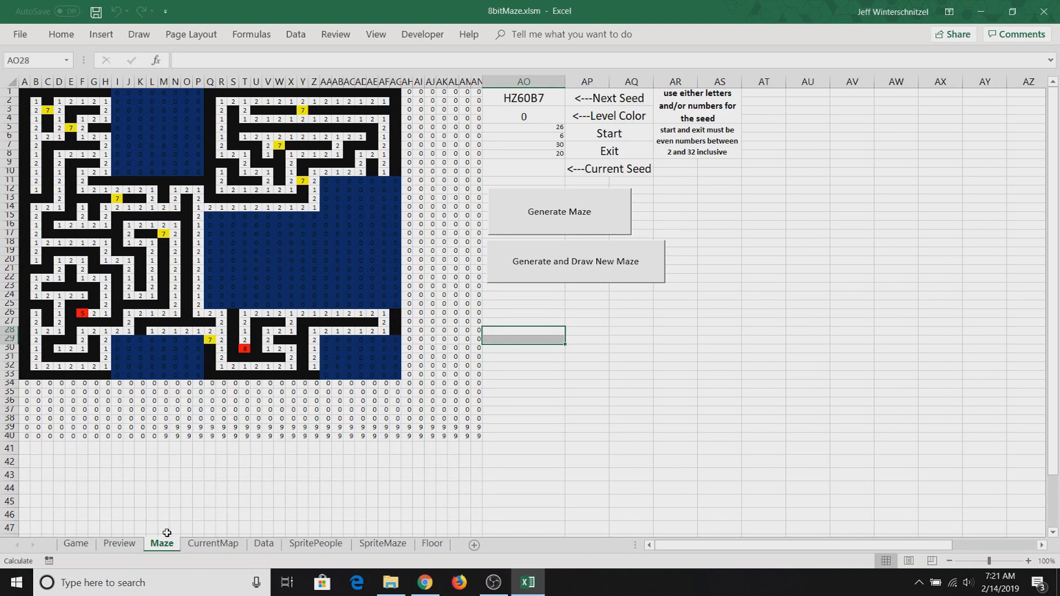
Step: Check the Data sheet's player location of x 11, y 18
{"action": "left_click", "coordinate": [262, 544]}
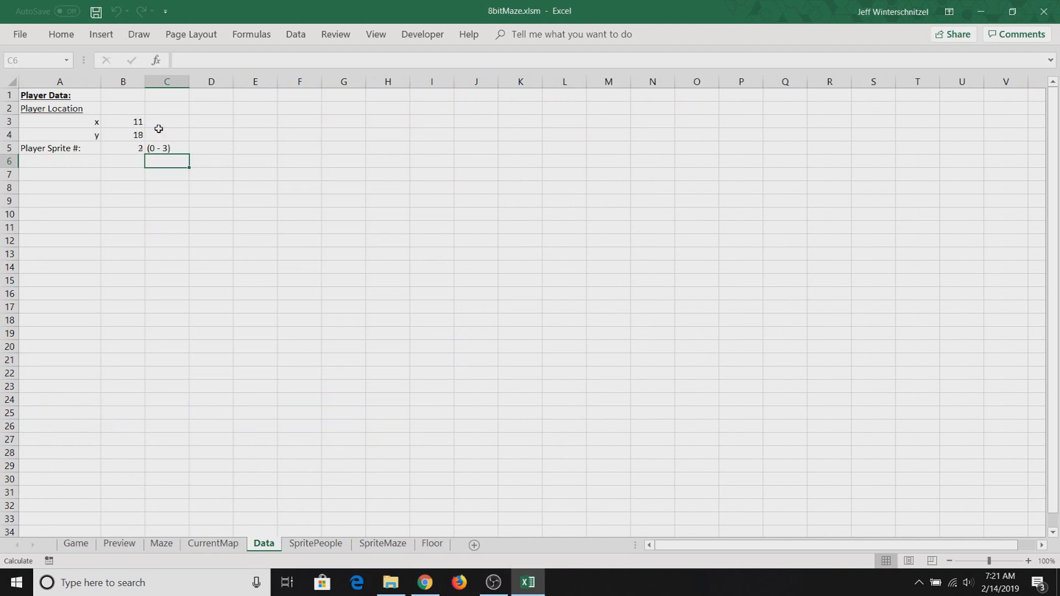
Step: Select the whole maze area on the Preview sheet and move the player one tile down
{"action": "left_click", "coordinate": [93, 547]}
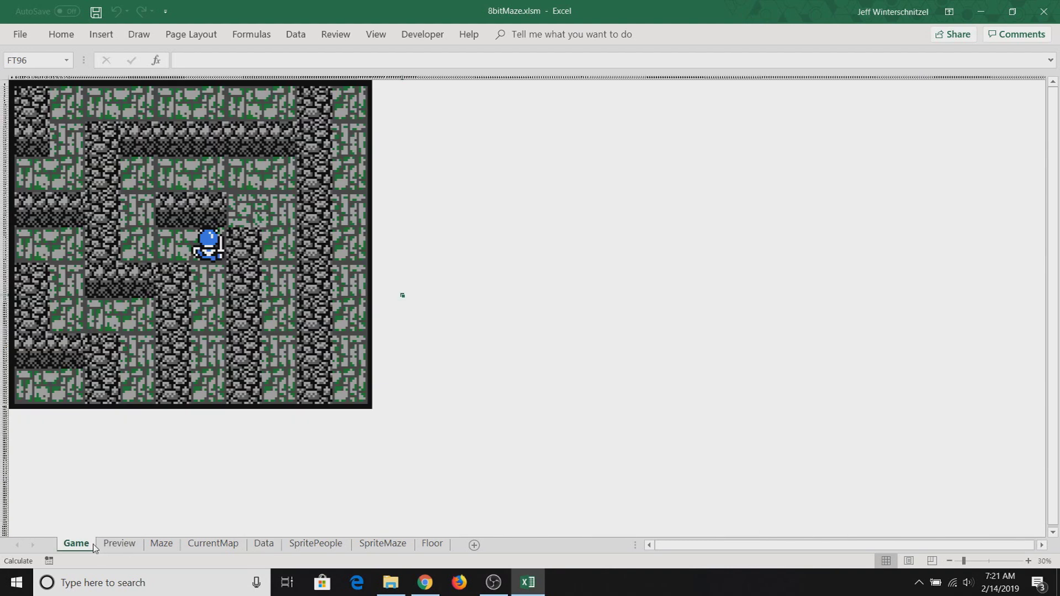
{"action": "left_click", "coordinate": [120, 544]}
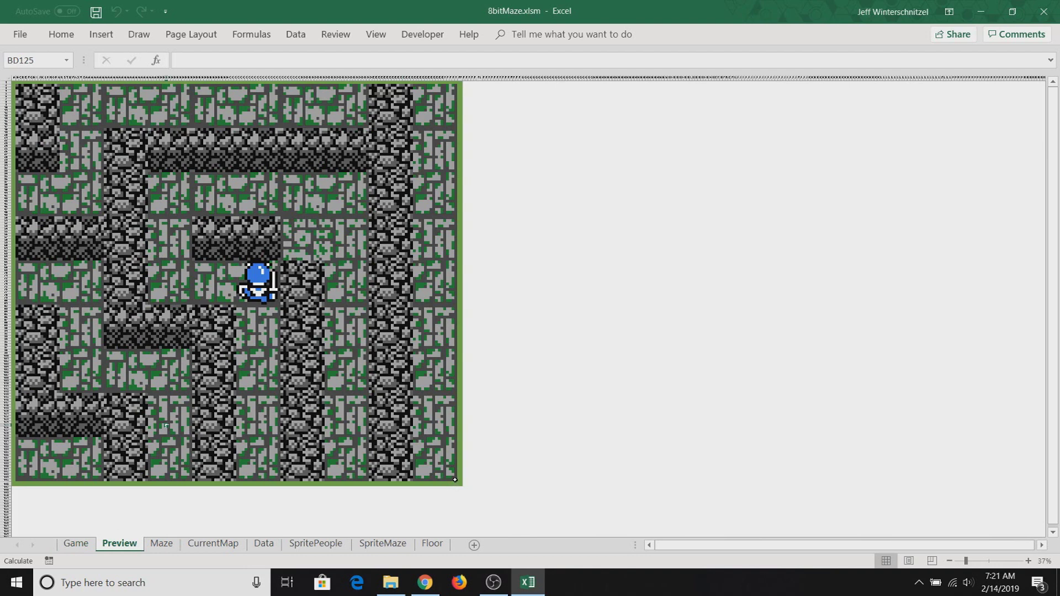
{"action": "left_click_drag", "start_coordinate": [455, 480], "coordinate": [19, 85]}
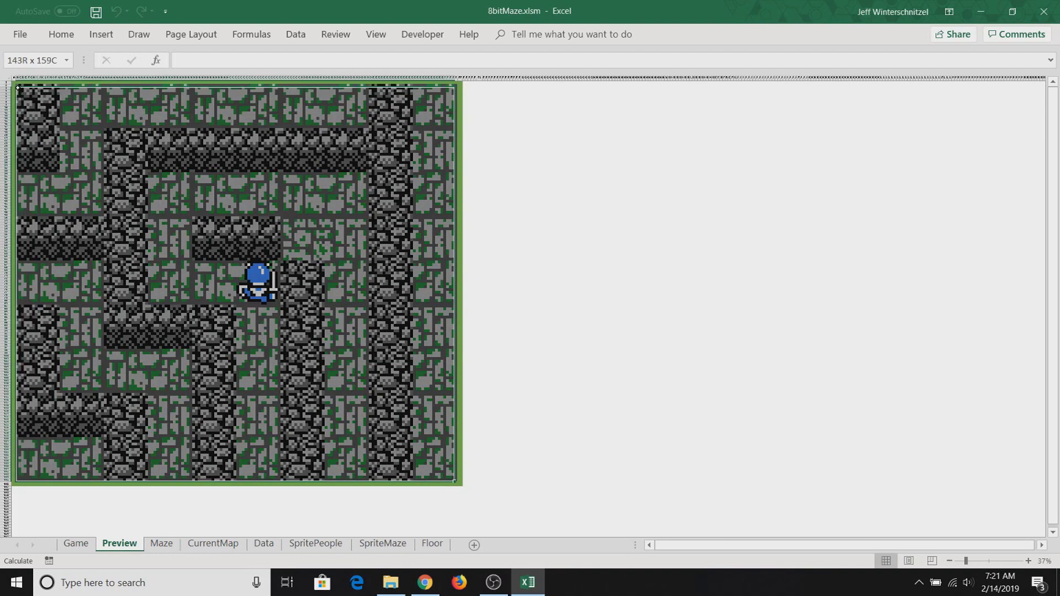
{"action": "left_click_drag", "start_coordinate": [17, 87], "coordinate": [17, 87]}
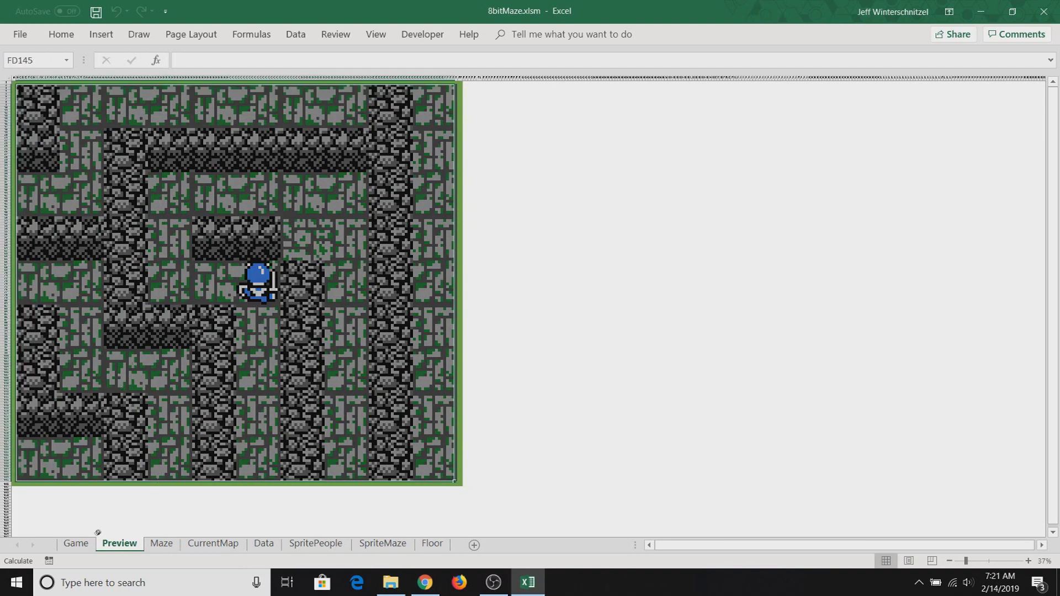
{"action": "key", "text": "Down"}
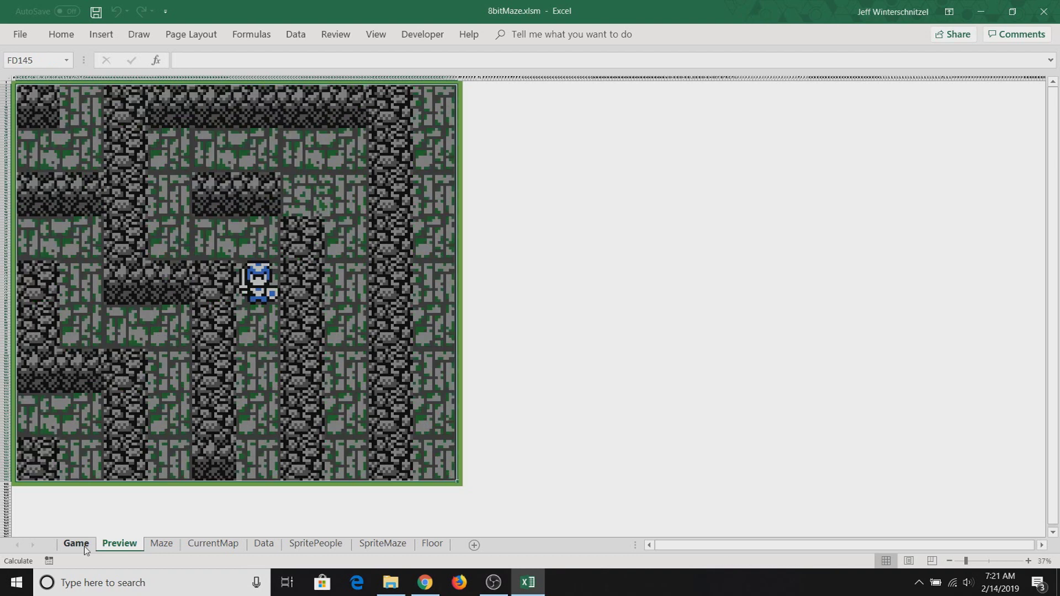
Step: On the Game sheet, walk the player three squares down among the grey walls
{"action": "left_click", "coordinate": [86, 549]}
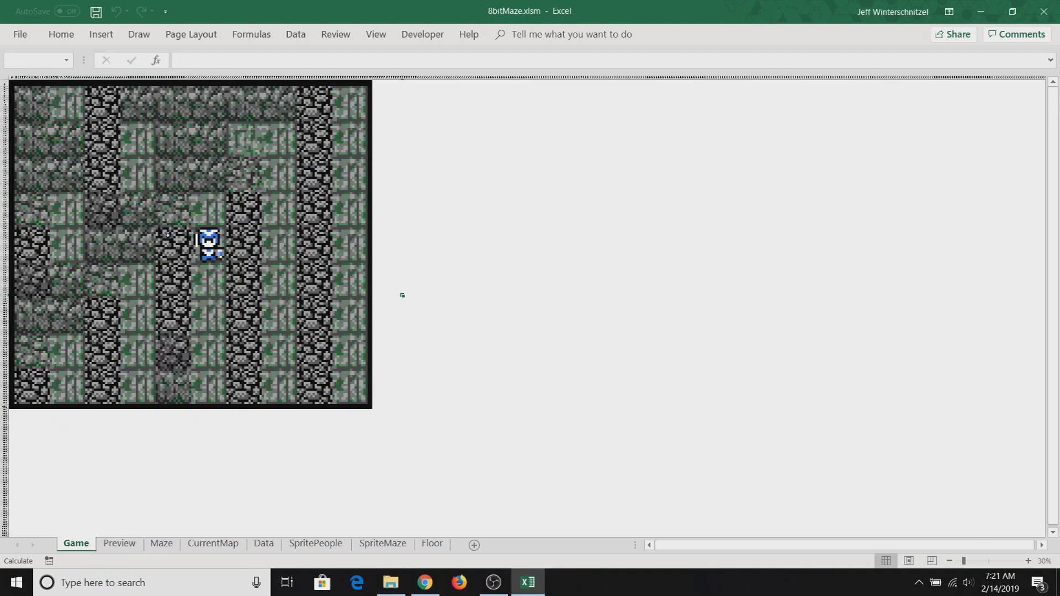
{"action": "key", "text": "Down"}
{"action": "key", "text": "Down"}
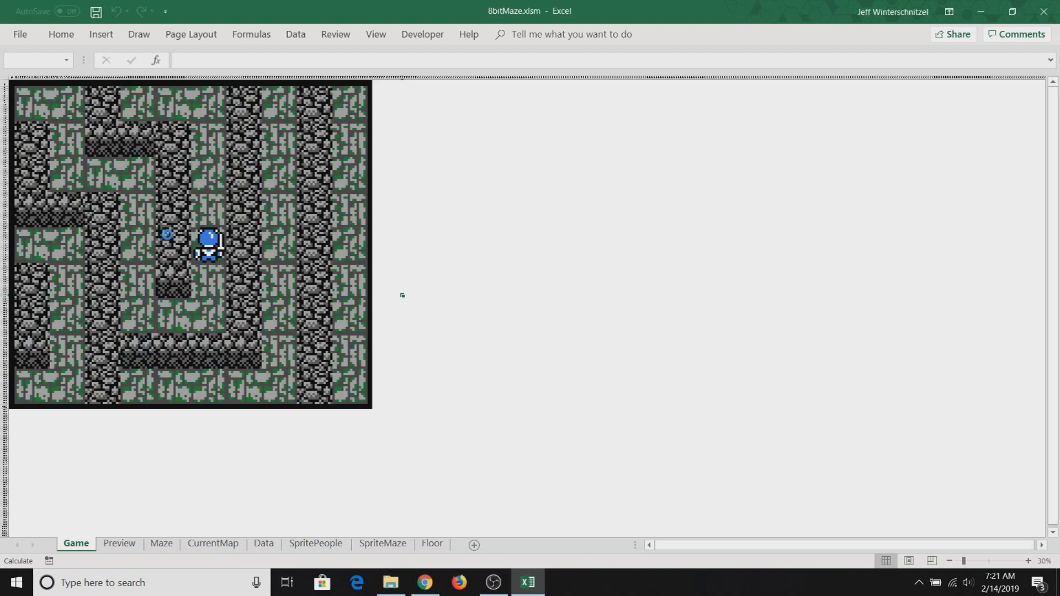
{"action": "key", "text": "Down"}
{"action": "key", "text": "Down"}
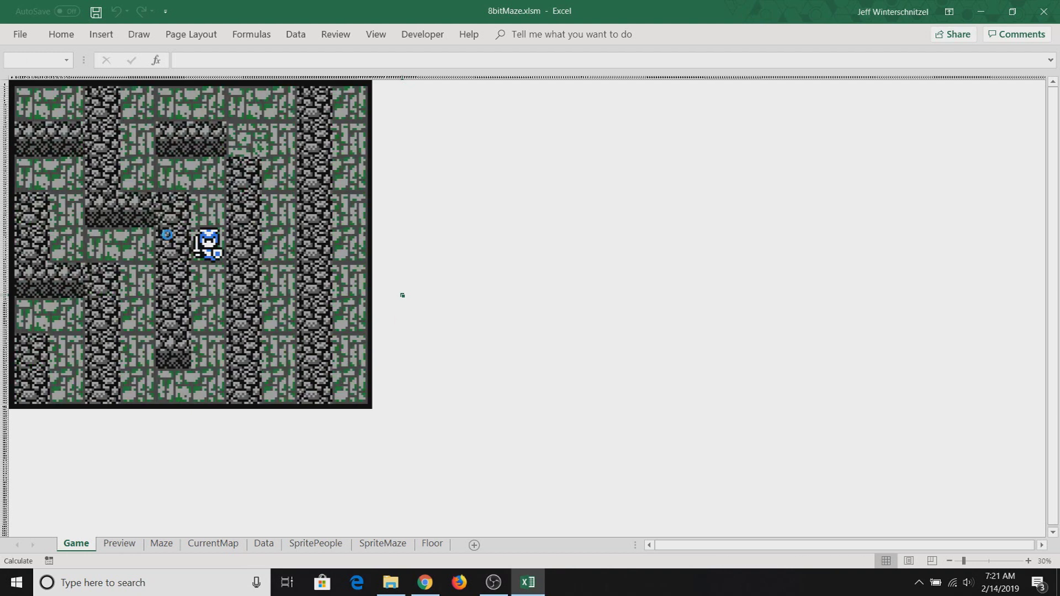
{"action": "key", "text": "Down"}
{"action": "key", "text": "Down"}
Step: Take the staircase down to the purple-walled level and walk to just above its staircase
{"action": "key", "text": "Left"}
{"action": "key", "text": "Left"}
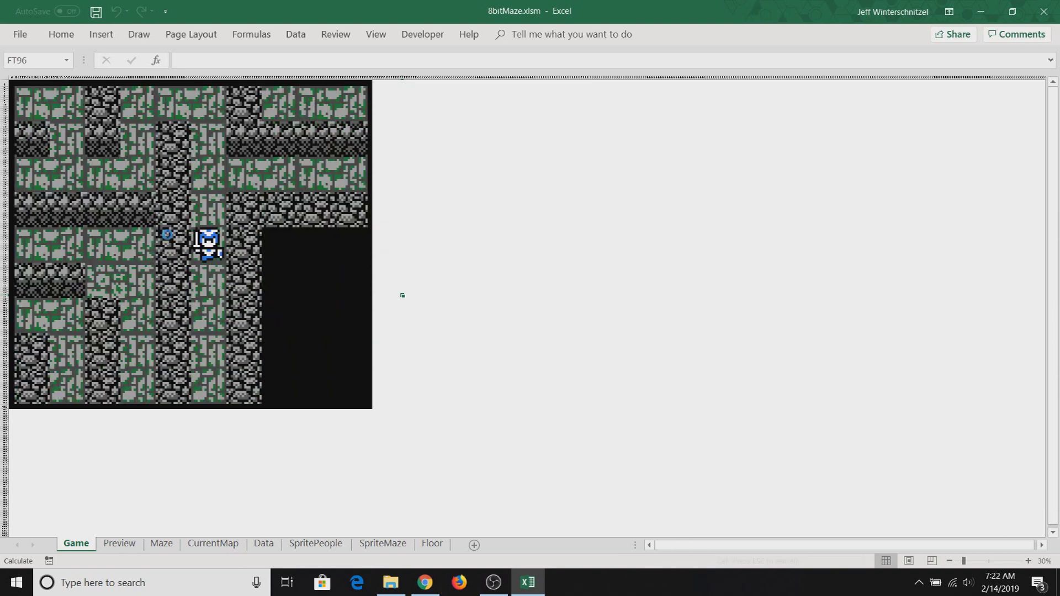
{"action": "key", "text": "Down"}
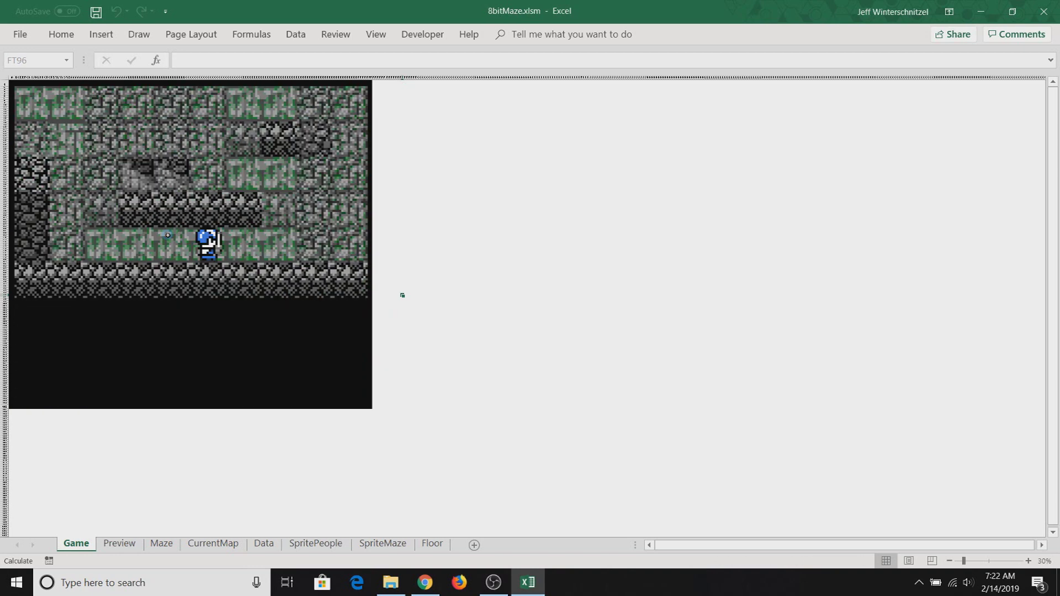
{"action": "key", "text": "Down"}
{"action": "key", "text": "Up"}
{"action": "key", "text": "Up"}
{"action": "key", "text": "Up"}
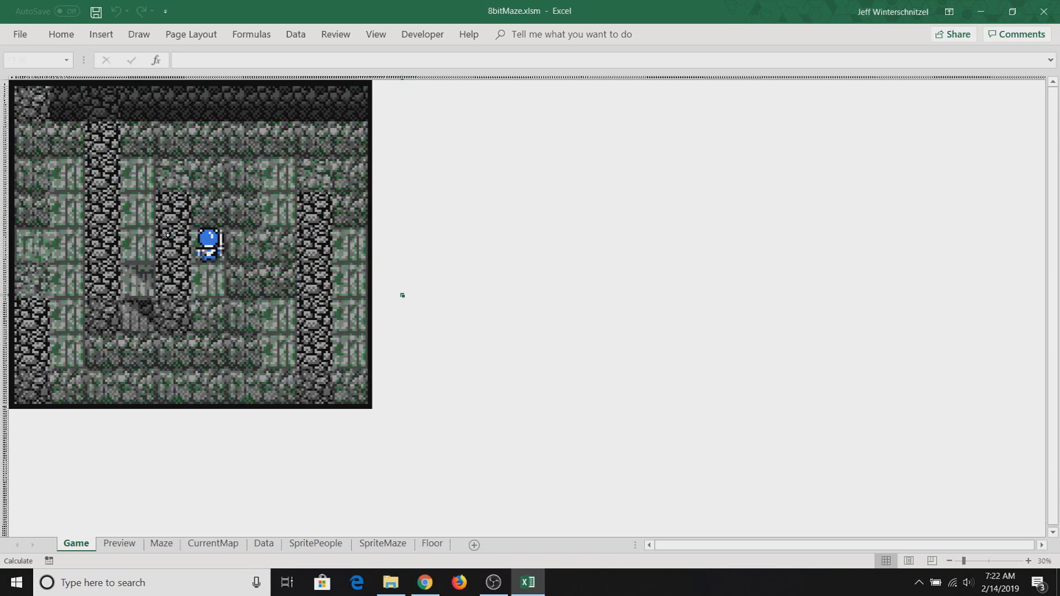
{"action": "key", "text": "Right"}
{"action": "key", "text": "Right"}
{"action": "key", "text": "Up"}
{"action": "key", "text": "Up"}
{"action": "key", "text": "Left"}
{"action": "key", "text": "Left"}
{"action": "key", "text": "Left"}
{"action": "key", "text": "Left"}
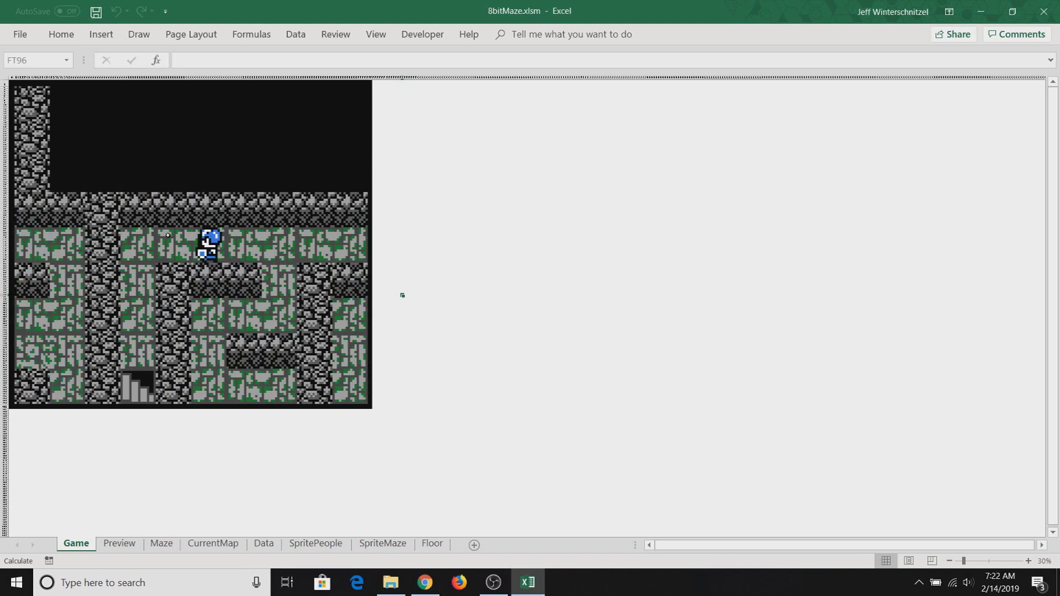
{"action": "key", "text": "Down"}
{"action": "key", "text": "Down"}
{"action": "key", "text": "Down"}
{"action": "key", "text": "Down"}
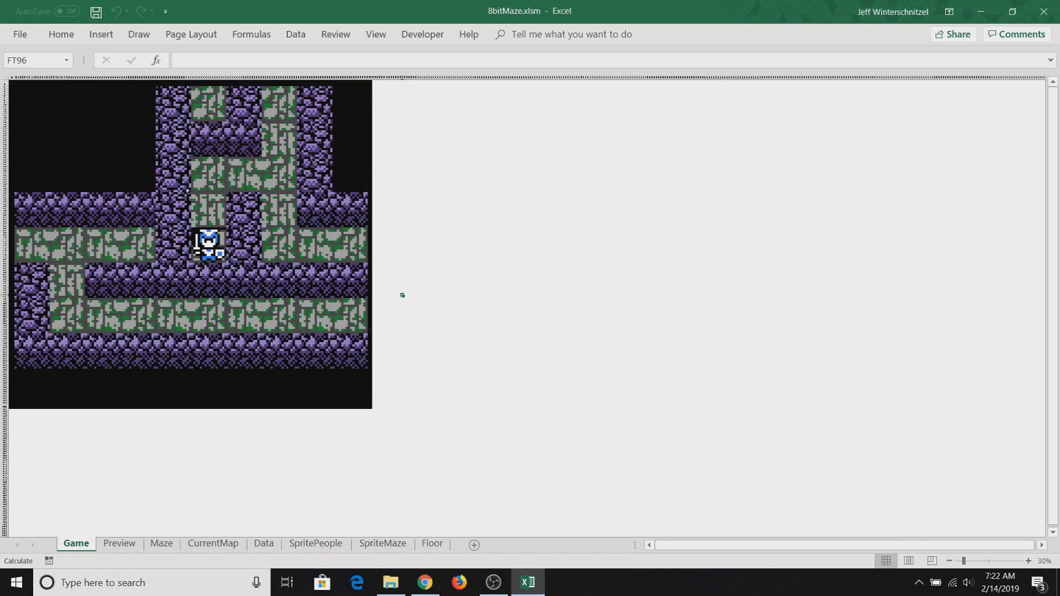
{"action": "key", "text": "Up"}
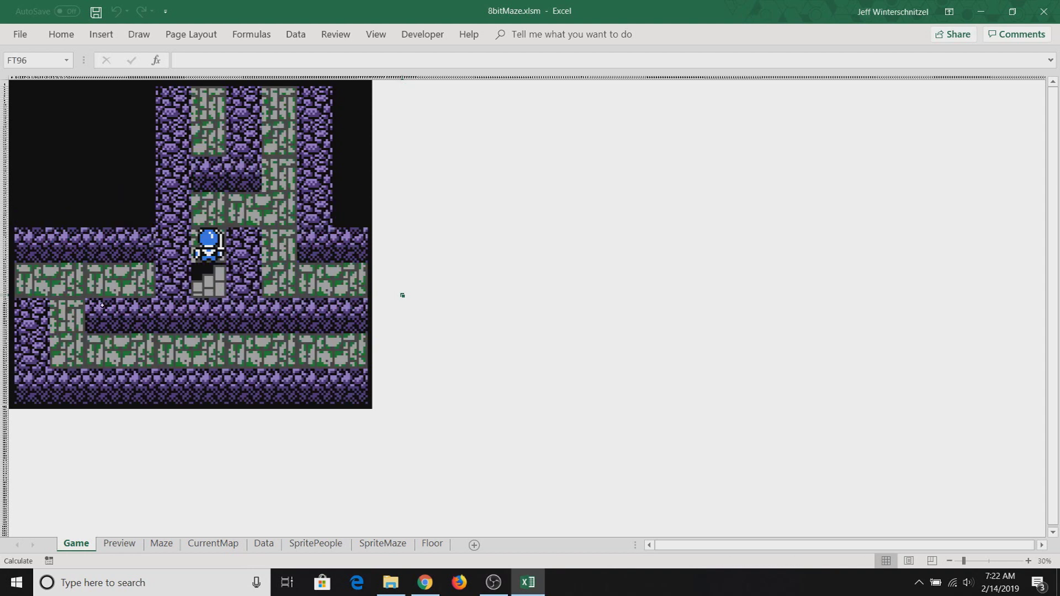
Step: Scroll through the CurrentMap tile map, then view the Floor and SpriteMaze sheets
{"action": "left_click", "coordinate": [213, 544]}
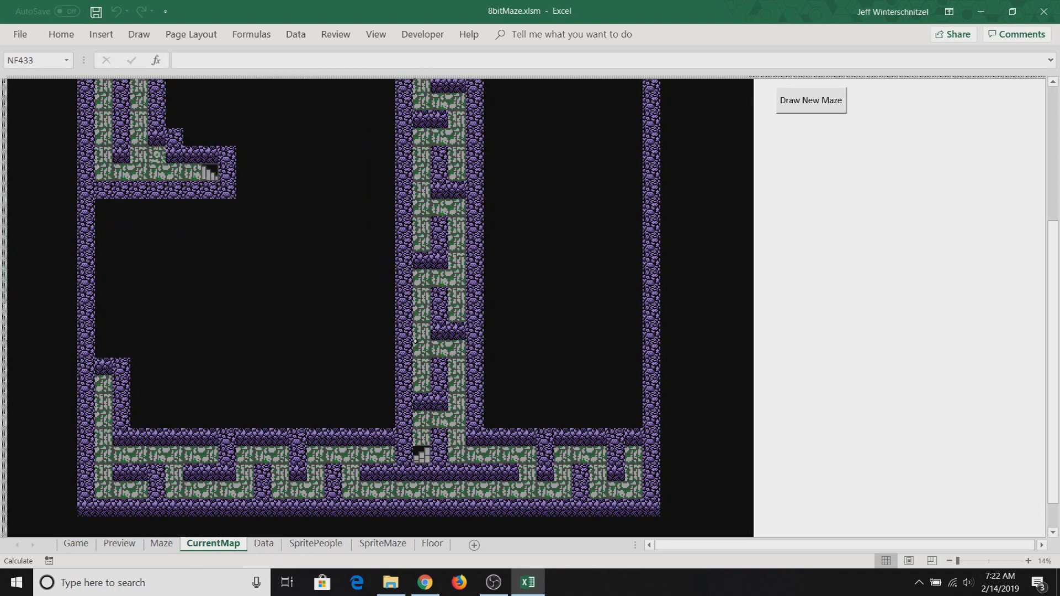
{"action": "scroll", "coordinate": [379, 427], "scroll_direction": "up", "scroll_amount": 5}
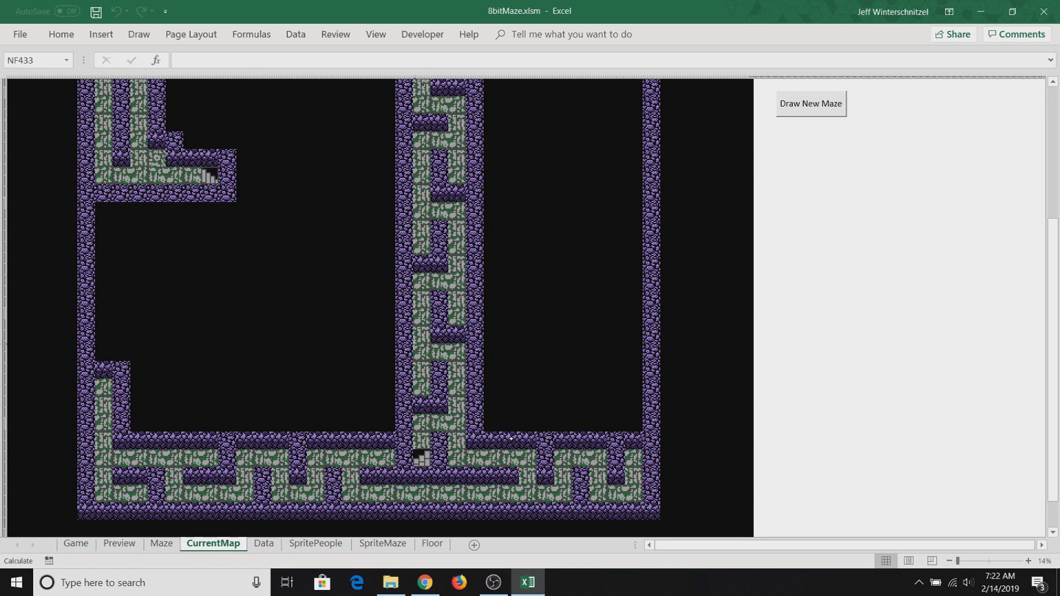
{"action": "scroll", "coordinate": [511, 438], "scroll_direction": "up", "scroll_amount": 3}
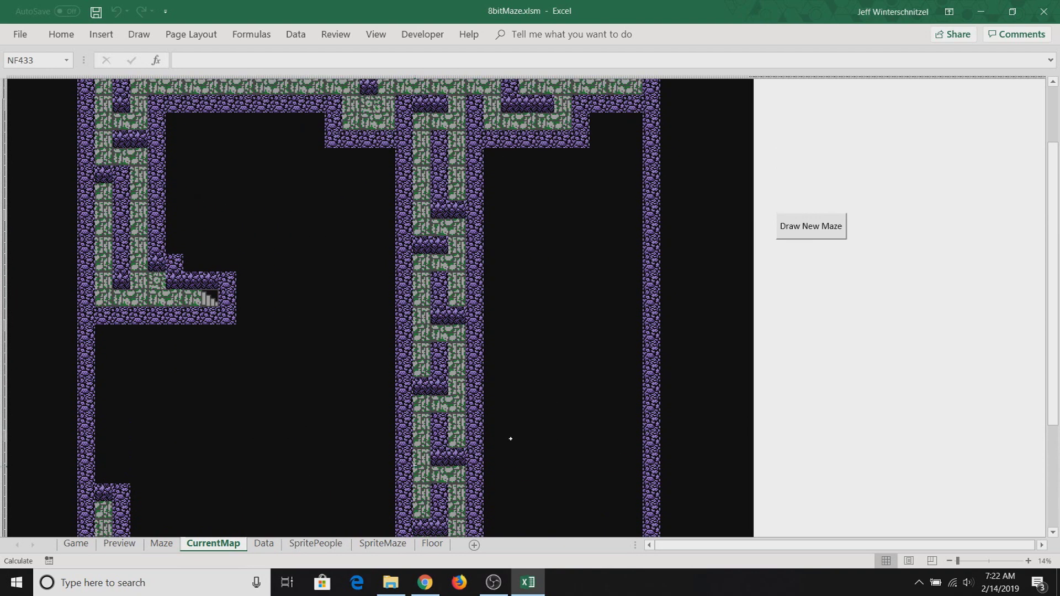
{"action": "scroll", "coordinate": [502, 442], "scroll_direction": "down", "scroll_amount": 2}
{"action": "scroll", "coordinate": [498, 443], "scroll_direction": "down", "scroll_amount": 5}
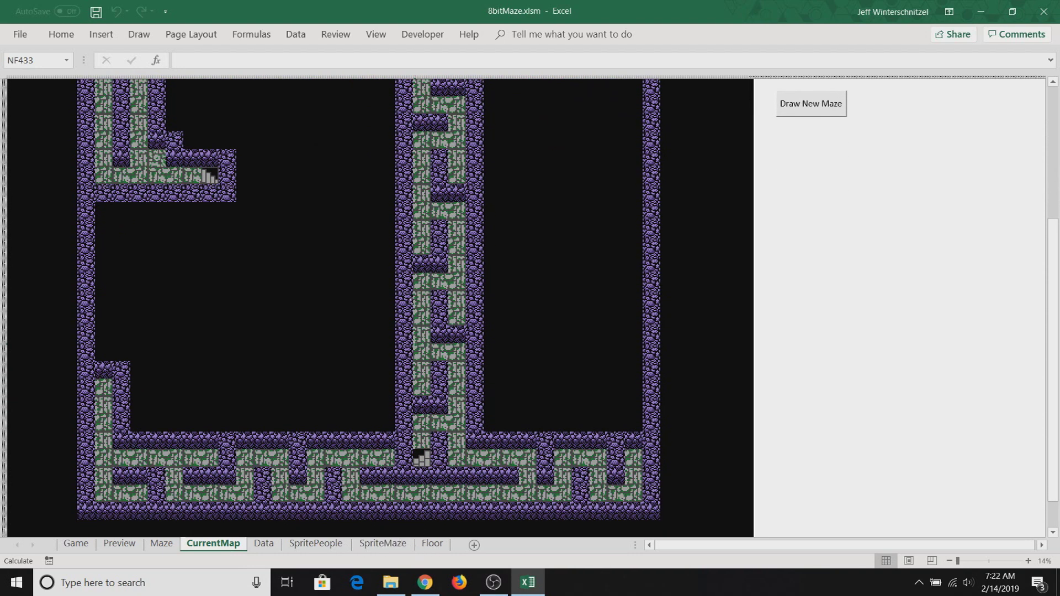
{"action": "left_click", "coordinate": [432, 544]}
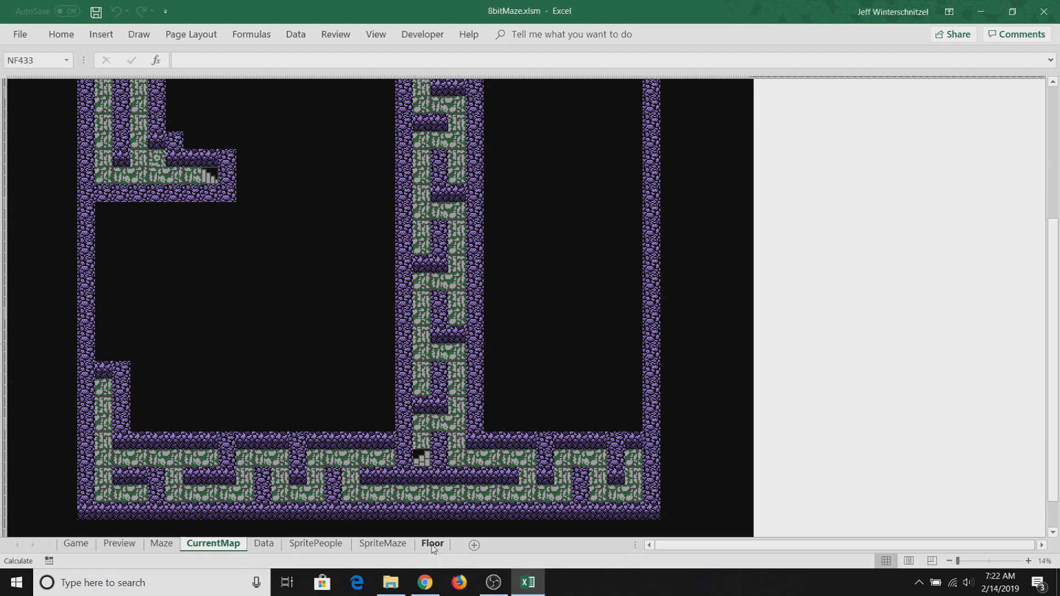
{"action": "left_click", "coordinate": [383, 544]}
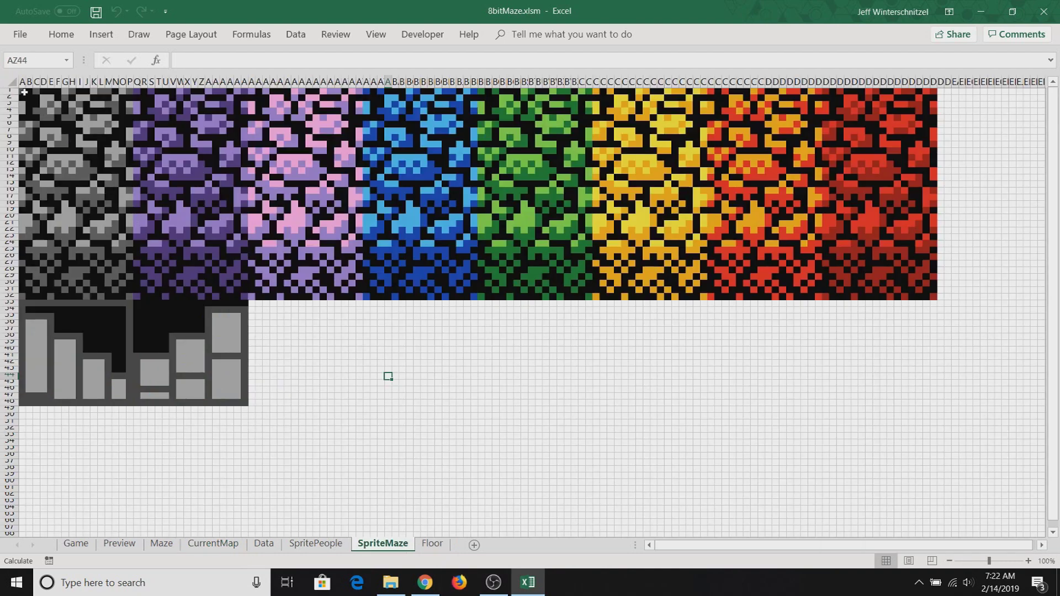
{"action": "left_click_drag", "start_coordinate": [23, 92], "coordinate": [935, 299]}
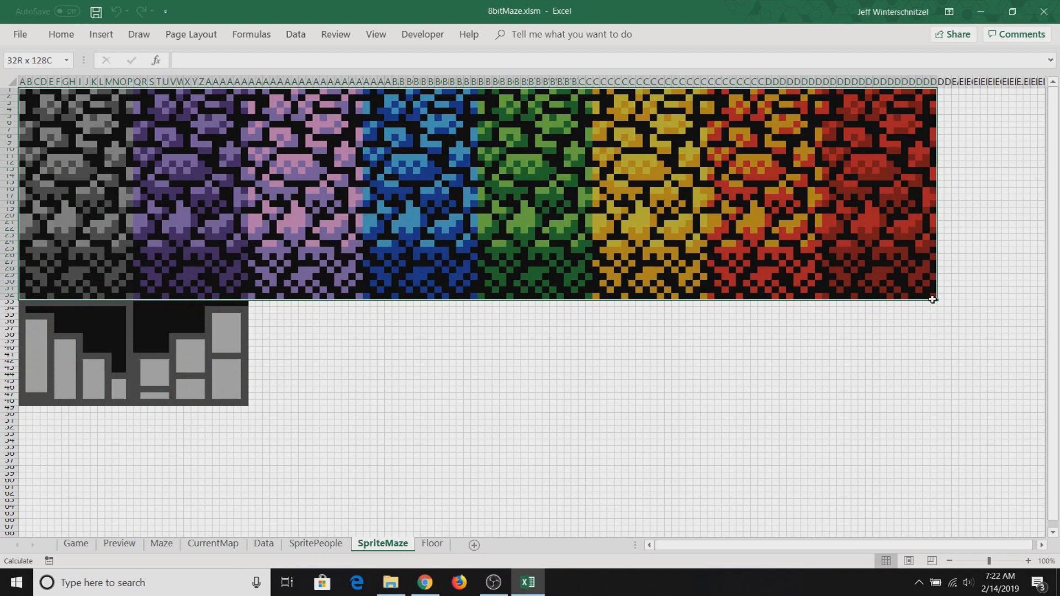
{"action": "left_click", "coordinate": [328, 179]}
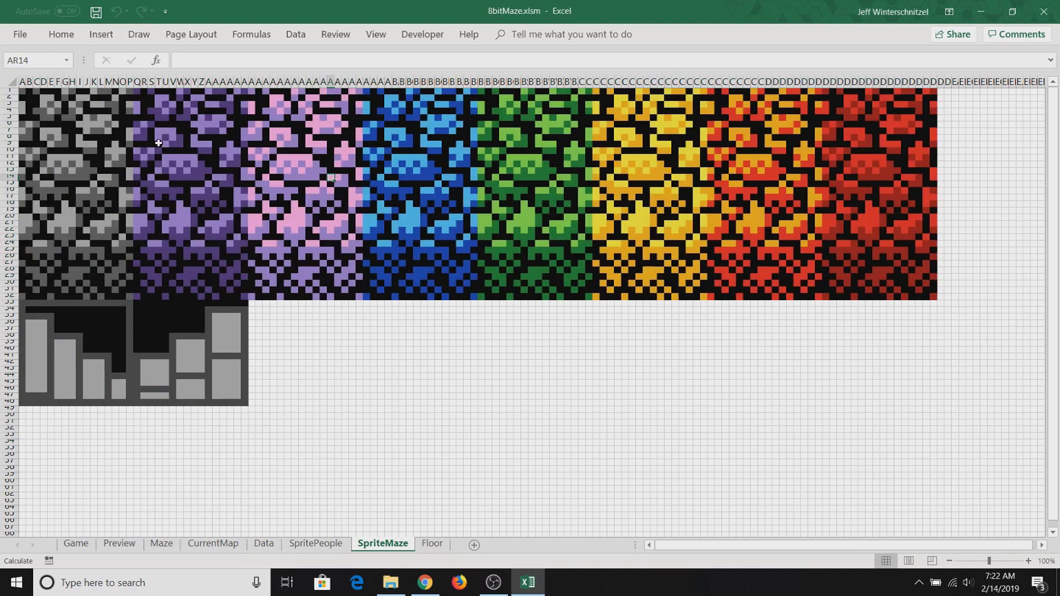
{"action": "left_click", "coordinate": [410, 138]}
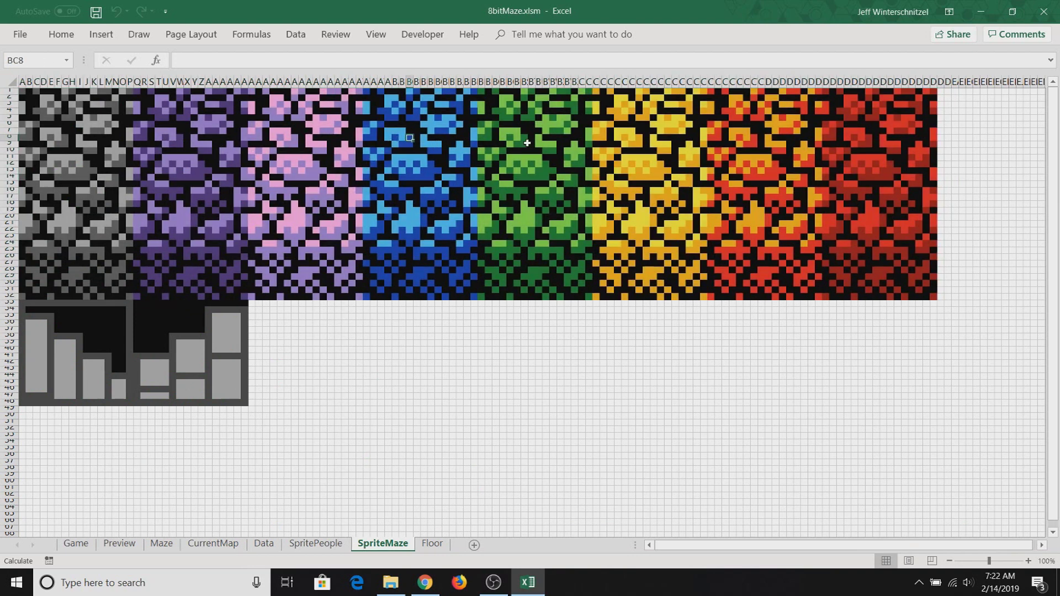
{"action": "left_click", "coordinate": [675, 144]}
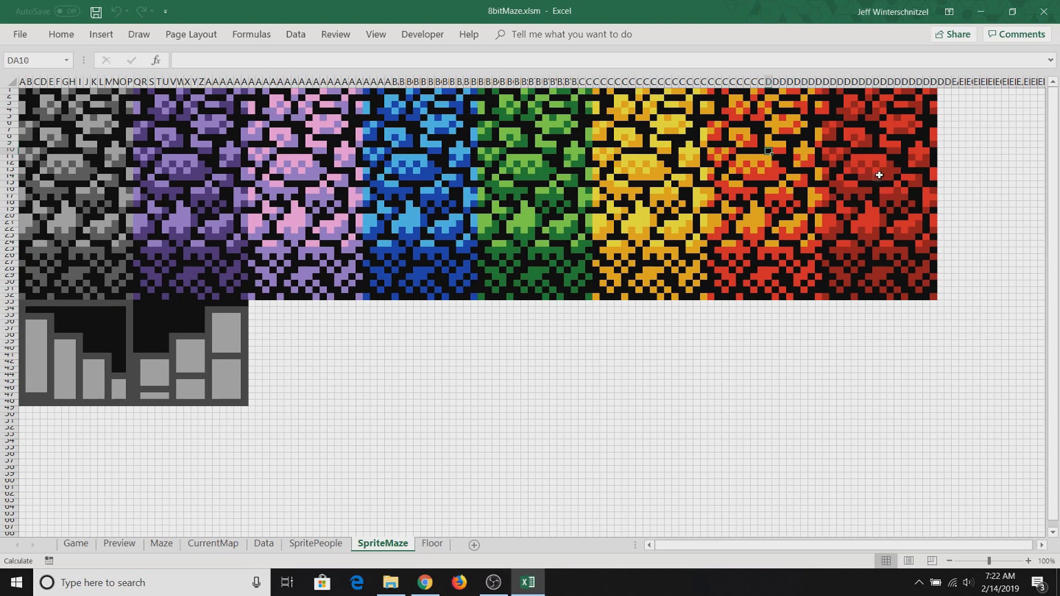
{"action": "left_click", "coordinate": [38, 134]}
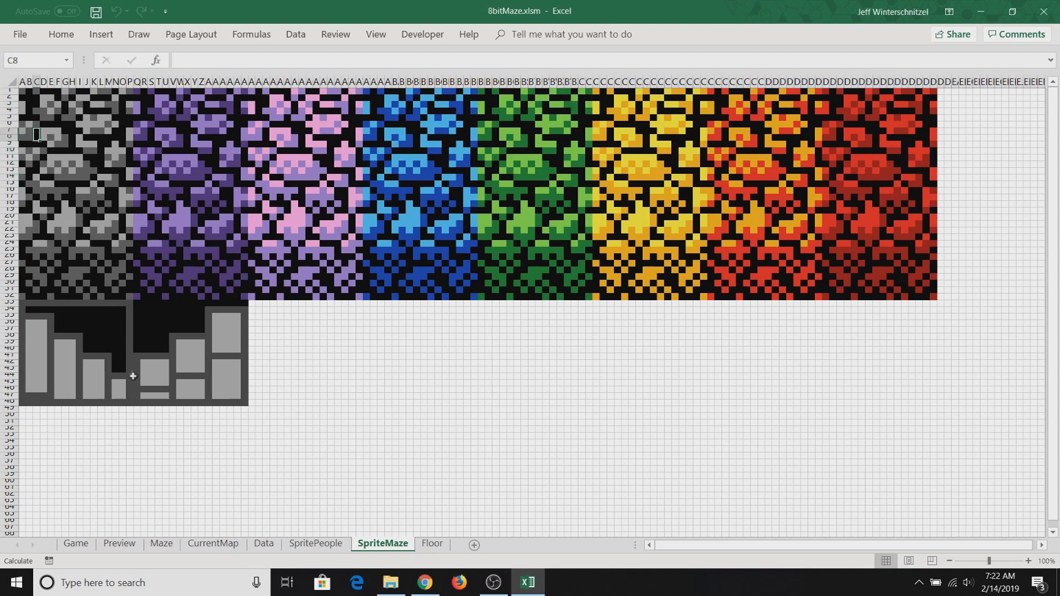
{"action": "left_click", "coordinate": [297, 545]}
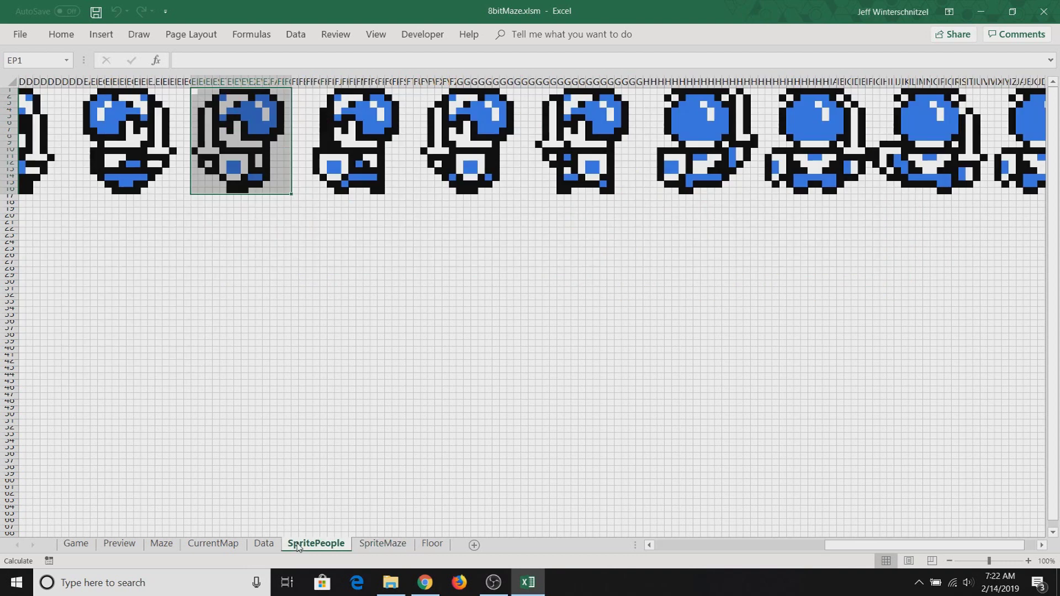
{"action": "left_click", "coordinate": [264, 545]}
{"action": "key", "text": "ctrl+Page_Up"}
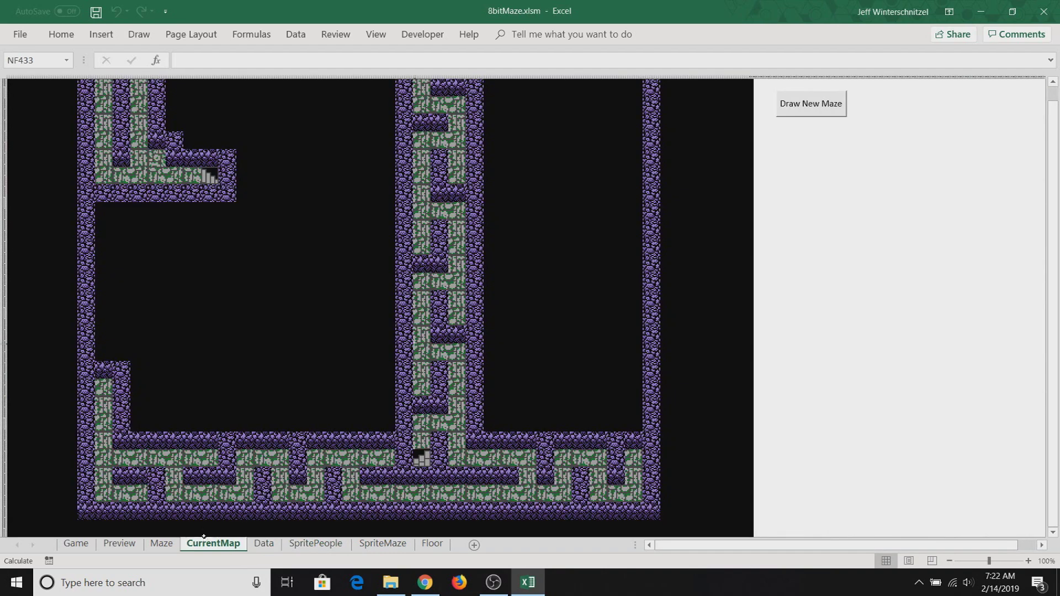
{"action": "left_click", "coordinate": [171, 545]}
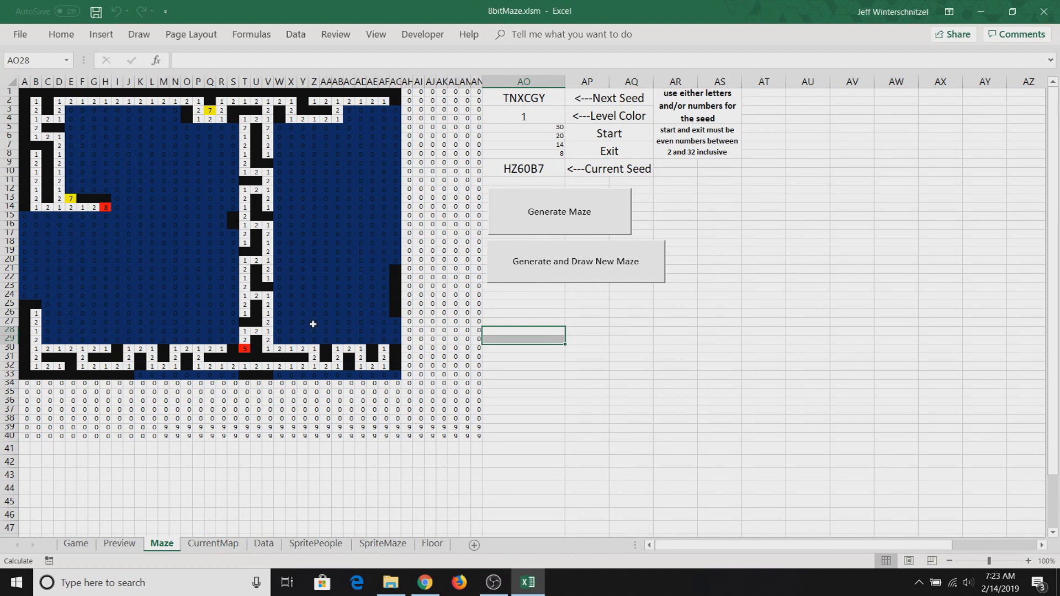
Step: Glance at the CurrentMap sheet, then generate six new mazes from successive seeds on the Maze sheet
{"action": "left_click", "coordinate": [215, 544]}
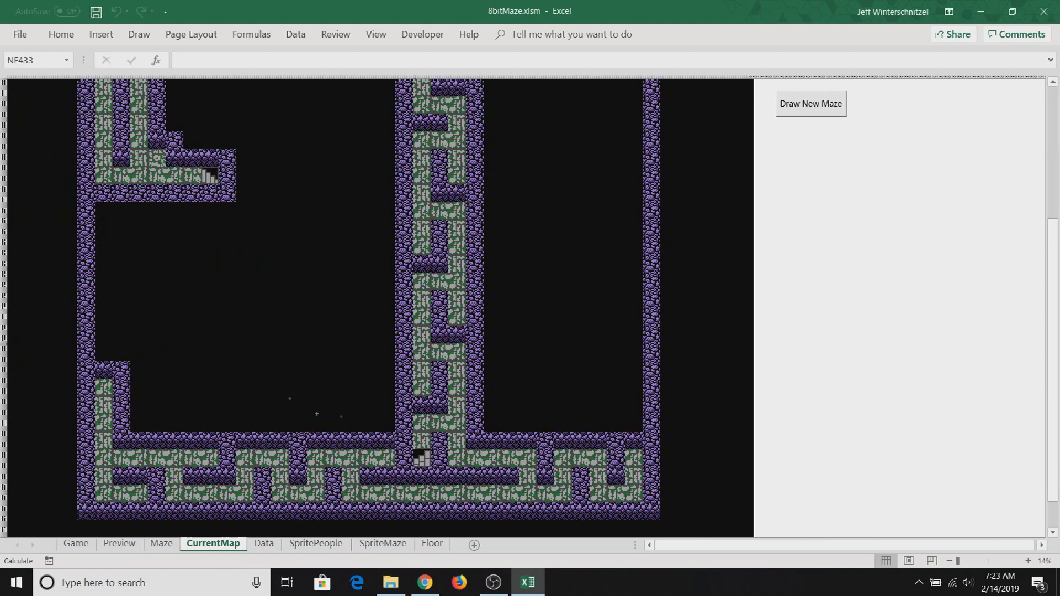
{"action": "left_click", "coordinate": [161, 544]}
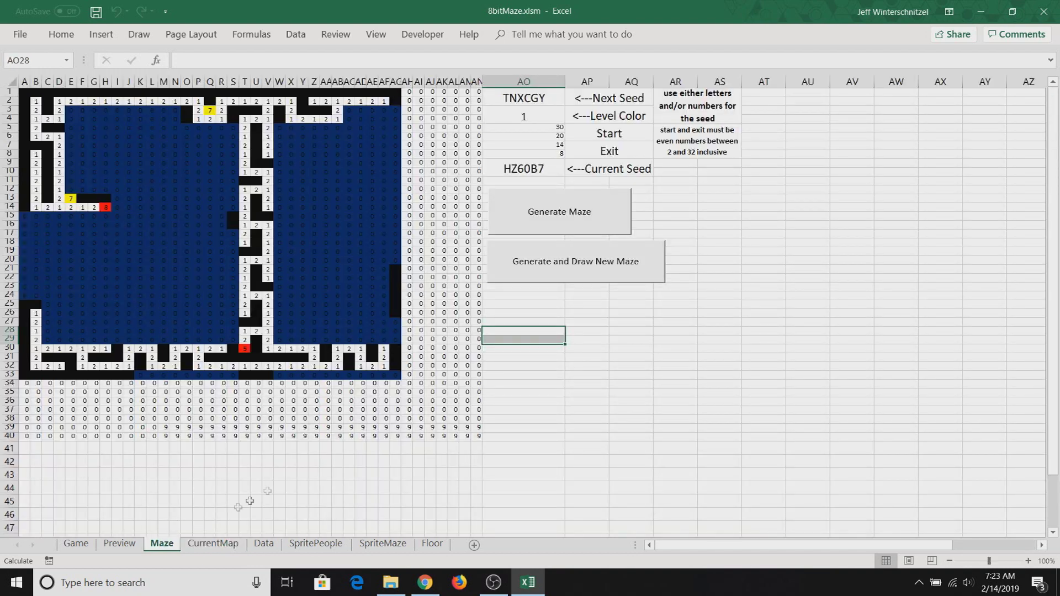
{"action": "left_click", "coordinate": [606, 208]}
{"action": "left_click", "coordinate": [601, 220]}
{"action": "left_click", "coordinate": [601, 220]}
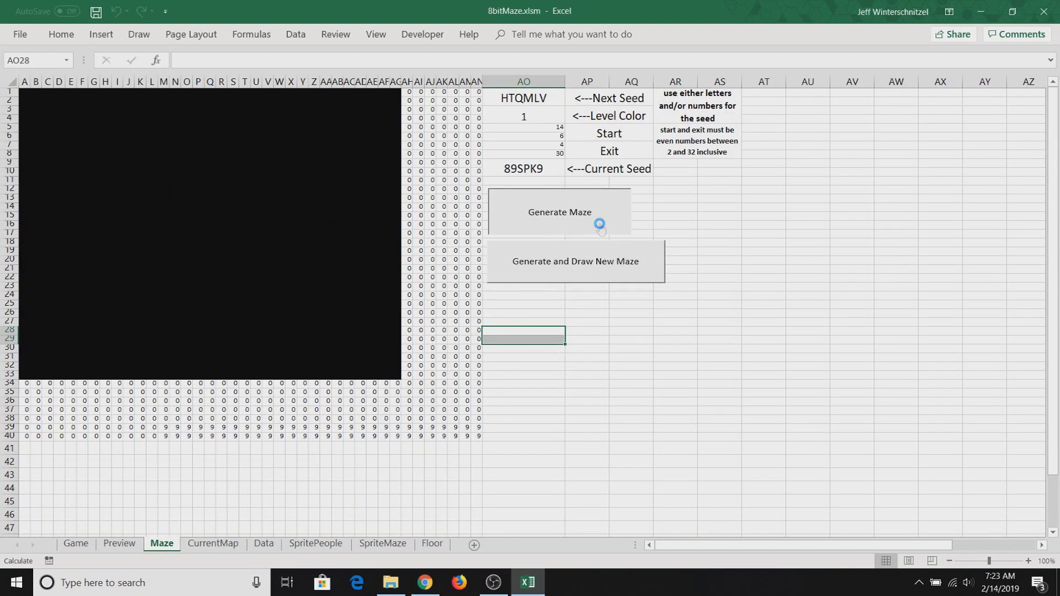
{"action": "left_click", "coordinate": [601, 227]}
{"action": "left_click", "coordinate": [600, 223]}
{"action": "left_click", "coordinate": [600, 224]}
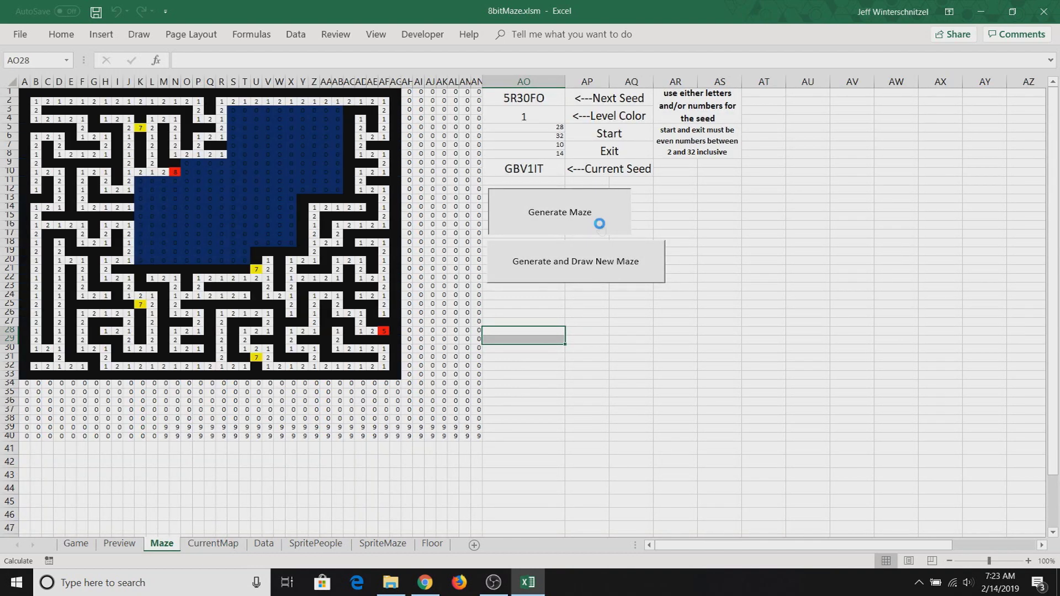
{"action": "left_click", "coordinate": [600, 223]}
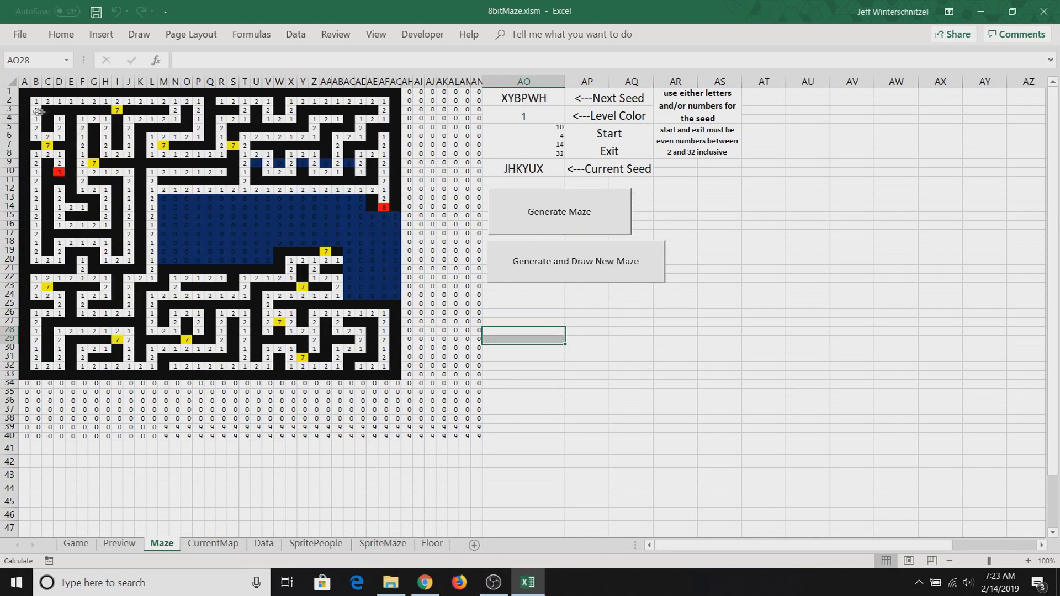
Step: Select the maze grid A1:AG32 and compare it with the CurrentMap view before returning to Maze
{"action": "left_click_drag", "start_coordinate": [27, 96], "coordinate": [390, 369]}
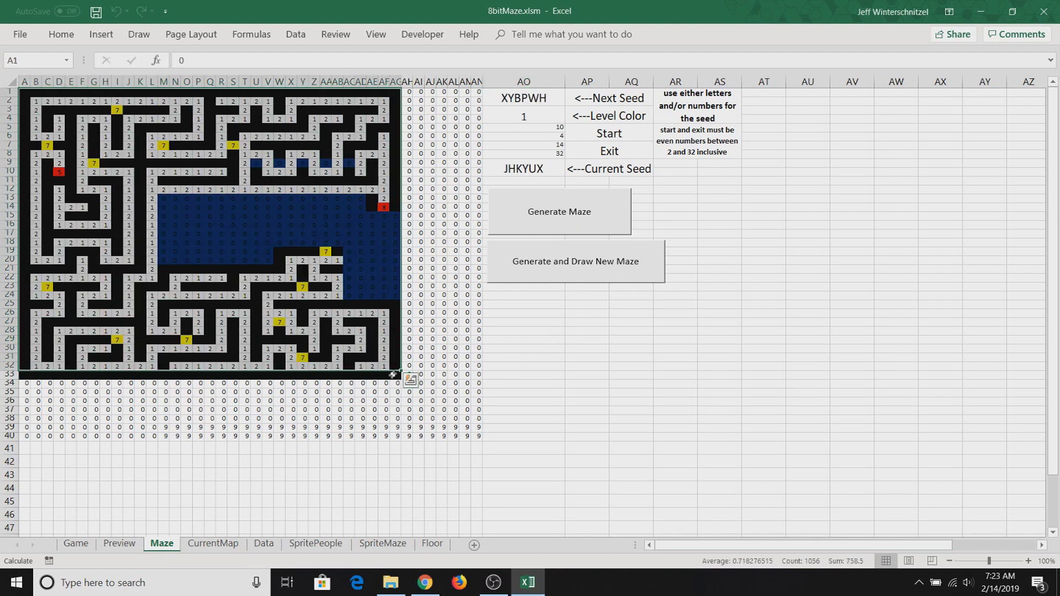
{"action": "left_click", "coordinate": [236, 546]}
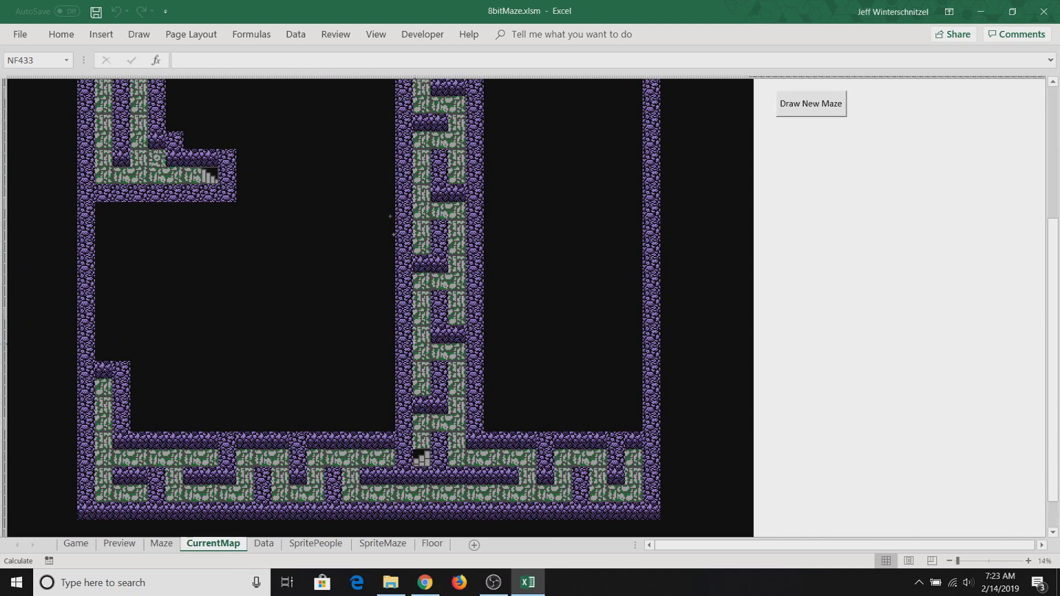
{"action": "left_click", "coordinate": [161, 544]}
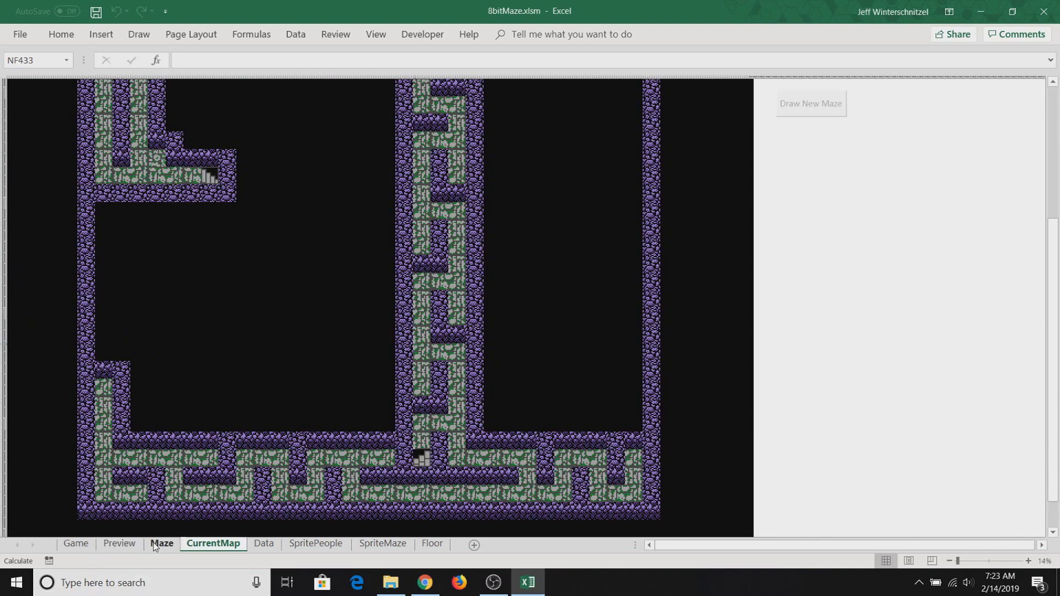
Step: Enter winter1 as the Next Seed in AO1 and generate a maze from it
{"action": "left_click", "coordinate": [511, 102]}
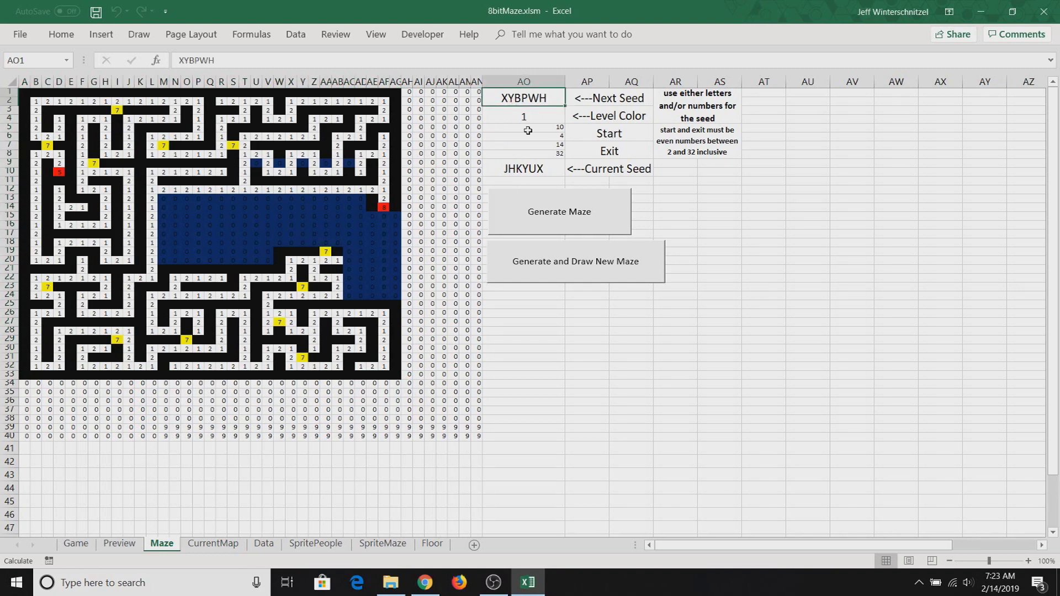
{"action": "type", "text": "winter"}
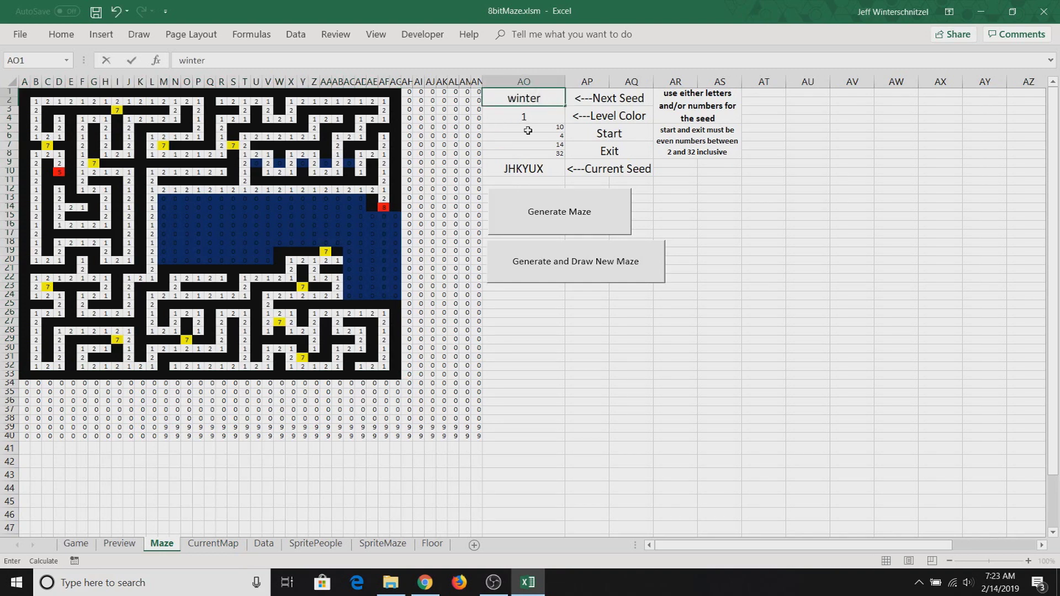
{"action": "type", "text": "1"}
{"action": "left_click", "coordinate": [557, 211]}
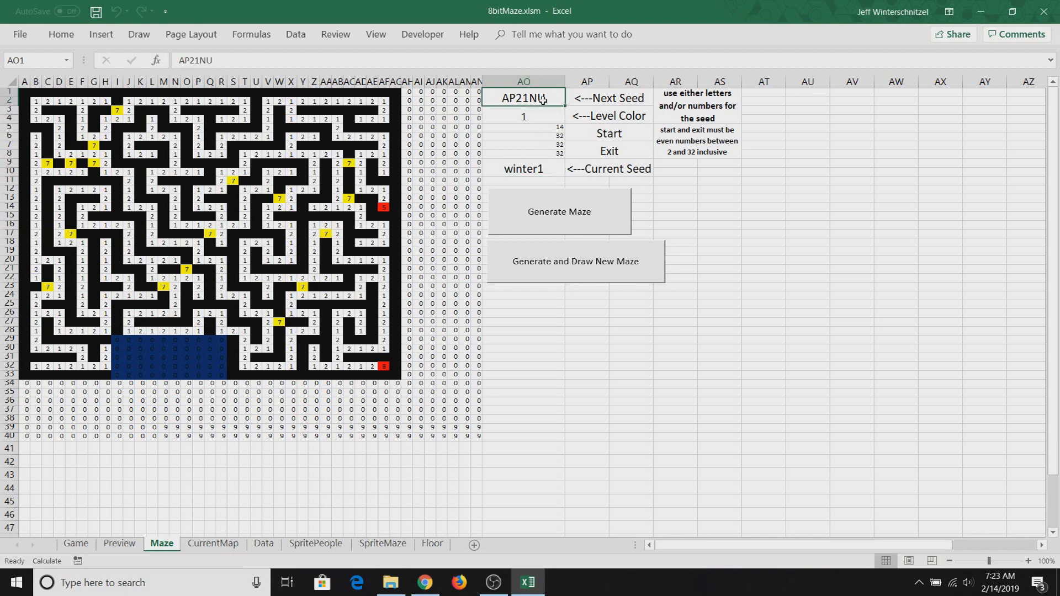
{"action": "type", "text": "winter1"}
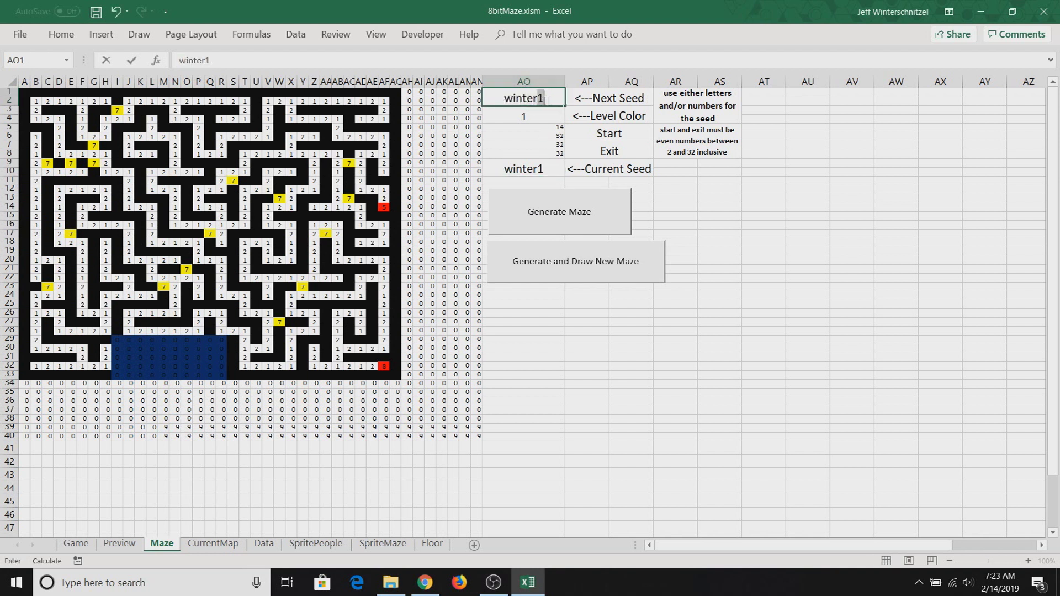
{"action": "key", "text": "Return"}
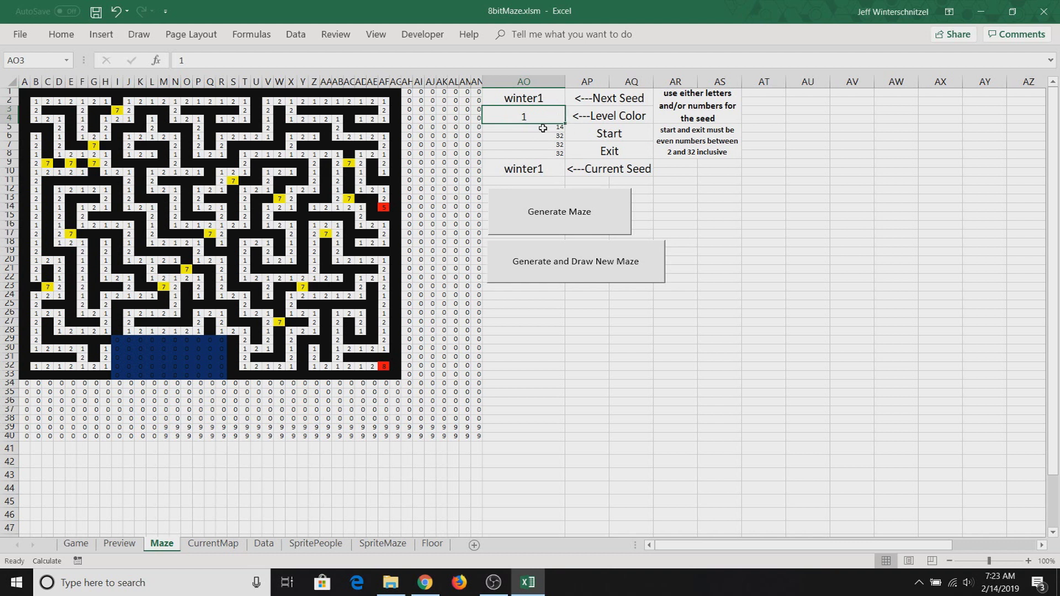
{"action": "left_click_drag", "start_coordinate": [543, 128], "coordinate": [544, 134]}
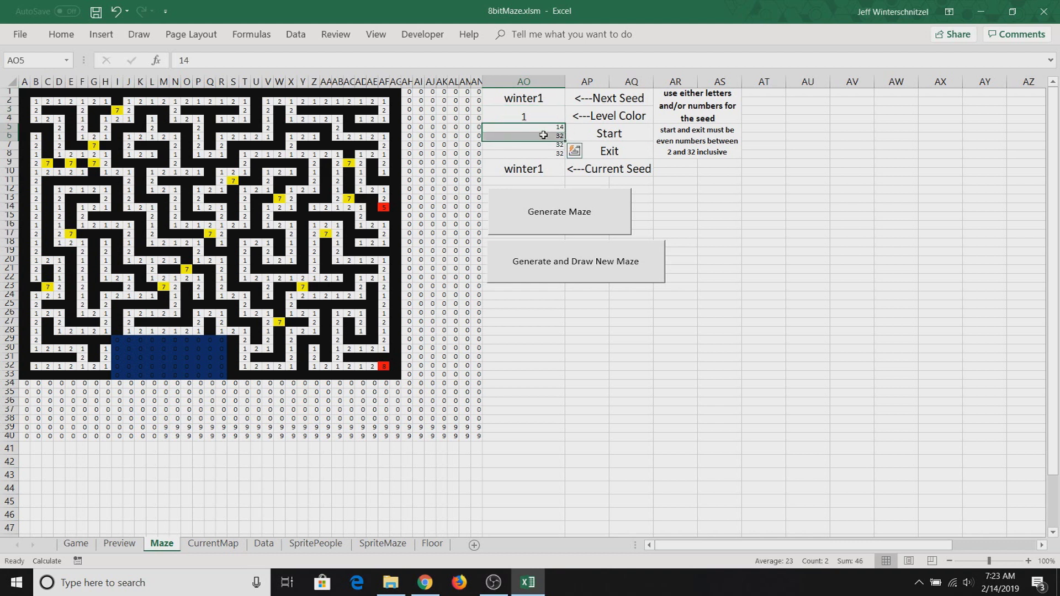
{"action": "key", "text": "ctrl+c"}
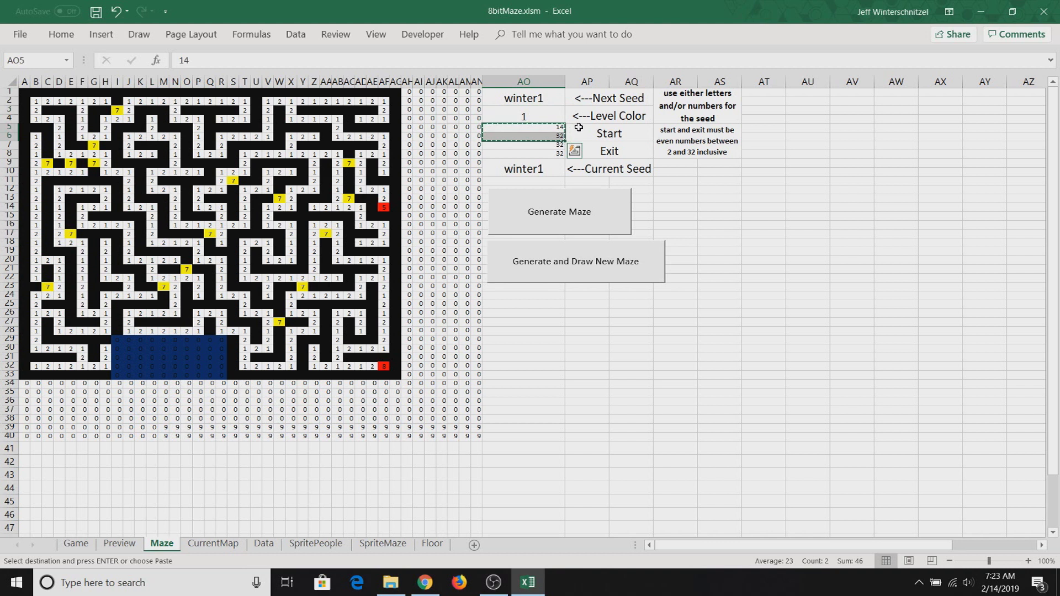
{"action": "left_click", "coordinate": [606, 156]}
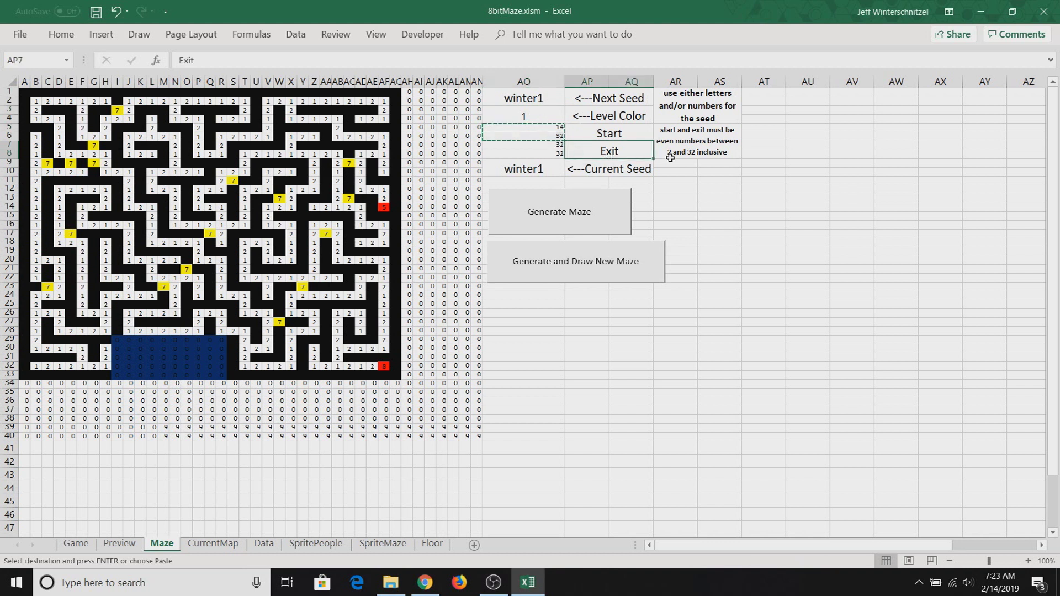
{"action": "left_click", "coordinate": [490, 145]}
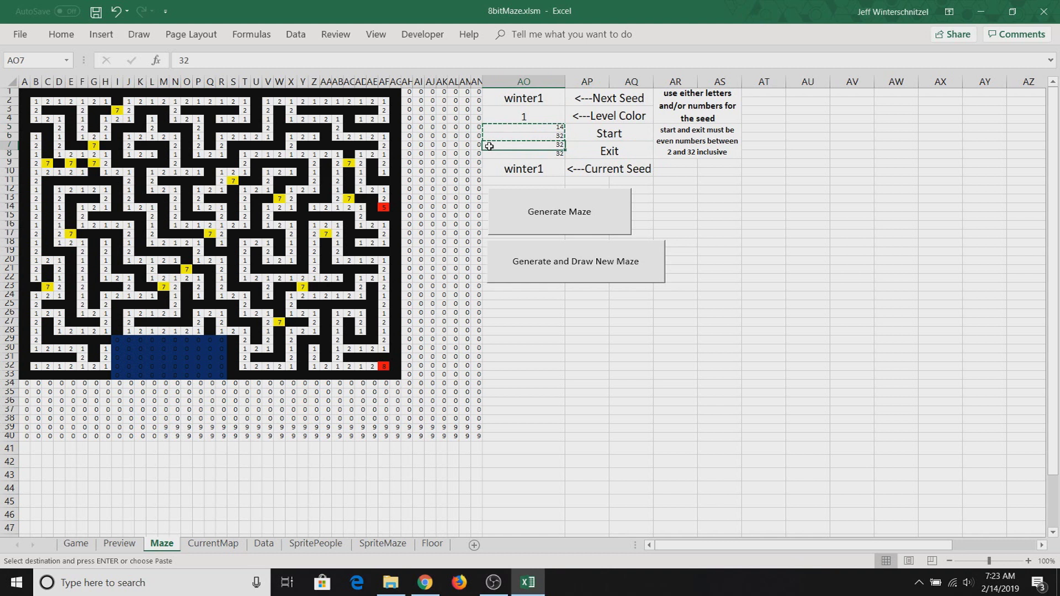
{"action": "key", "text": "ctrl+v"}
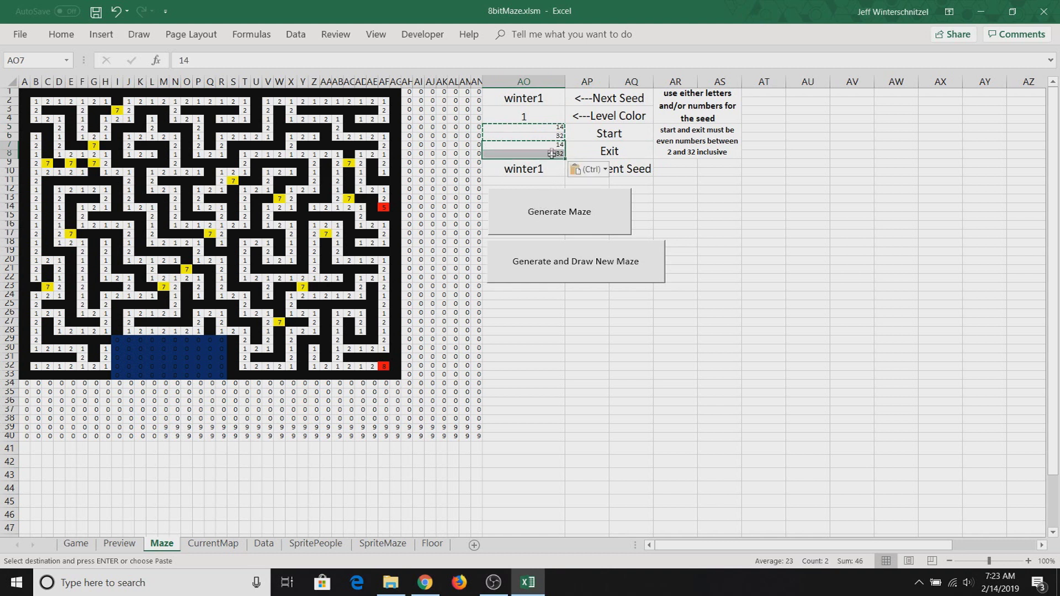
{"action": "left_click", "coordinate": [550, 212]}
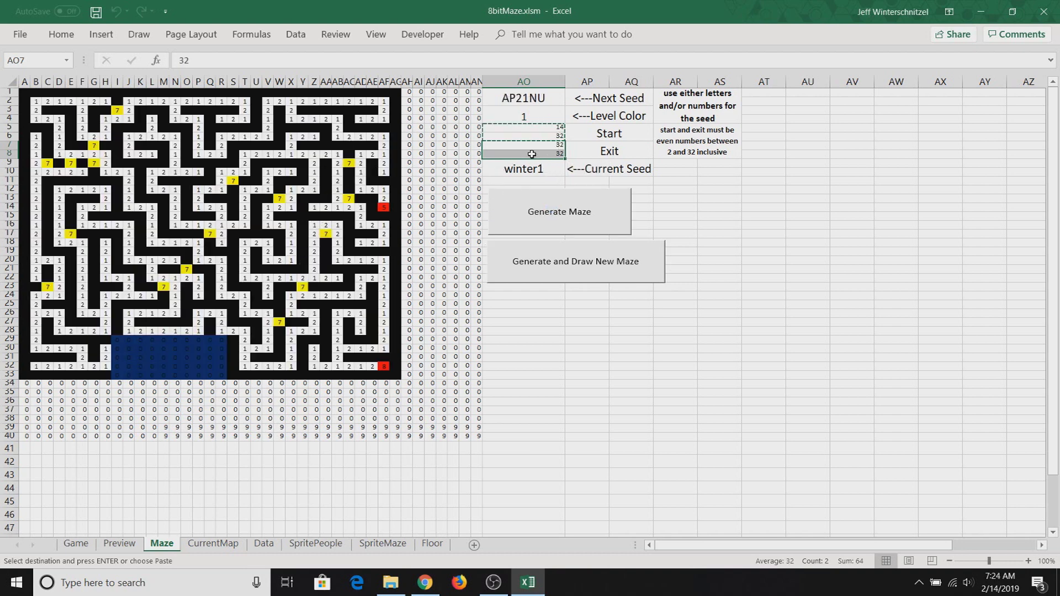
{"action": "key", "text": "ctrl+v"}
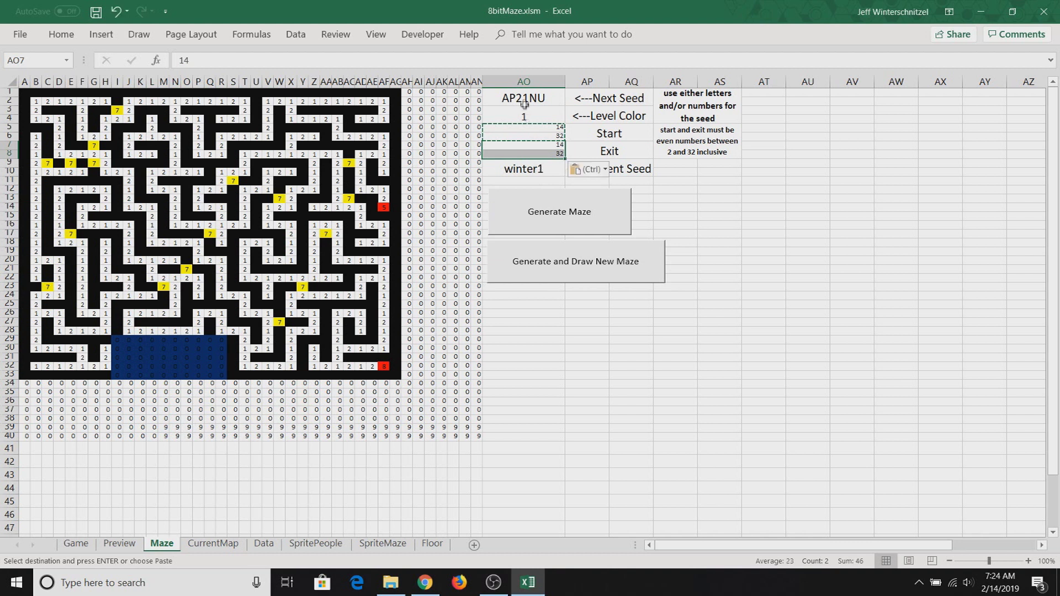
{"action": "left_click", "coordinate": [524, 95]}
{"action": "type", "text": "winte"}
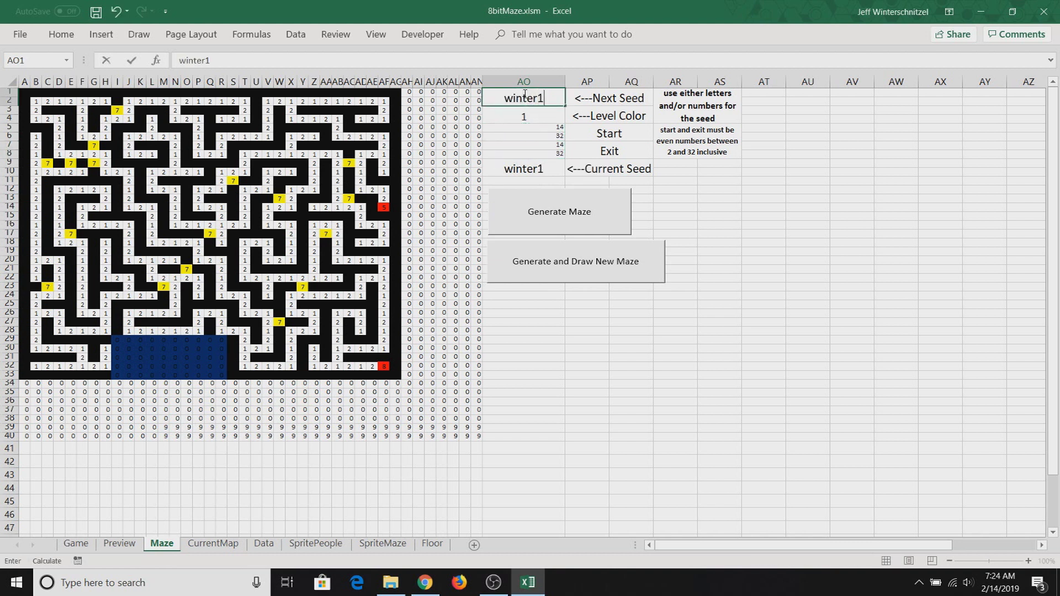
{"action": "type", "text": "r1"}
{"action": "key", "text": "Return"}
Step: Generate mazes from seeds winter1, AP21NU, 3YYQM1 and onward, checking the red tile's value, ending at seed 23ULKA
{"action": "left_click", "coordinate": [540, 213]}
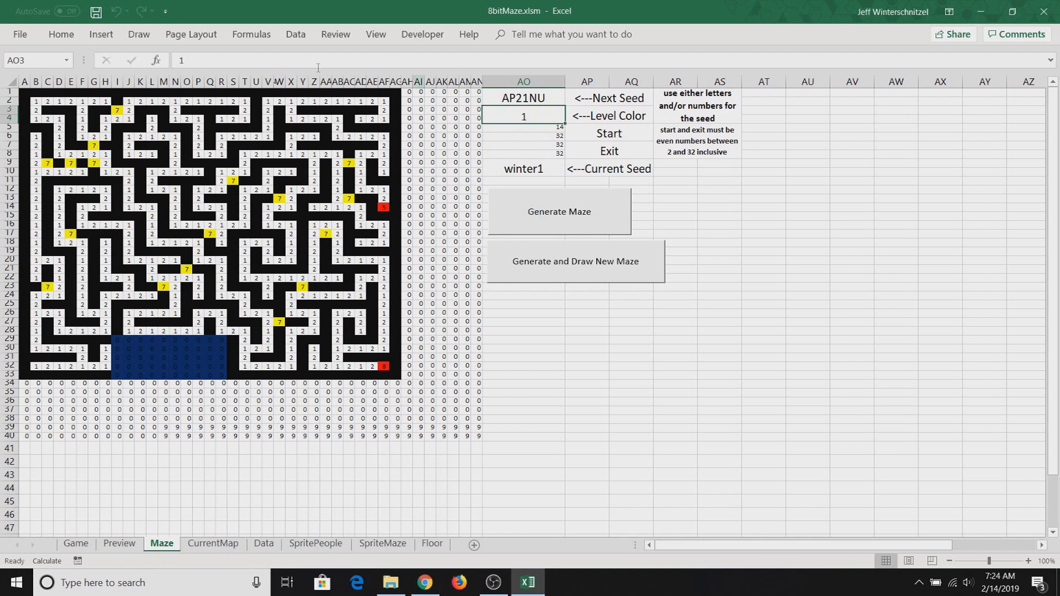
{"action": "left_click", "coordinate": [560, 219]}
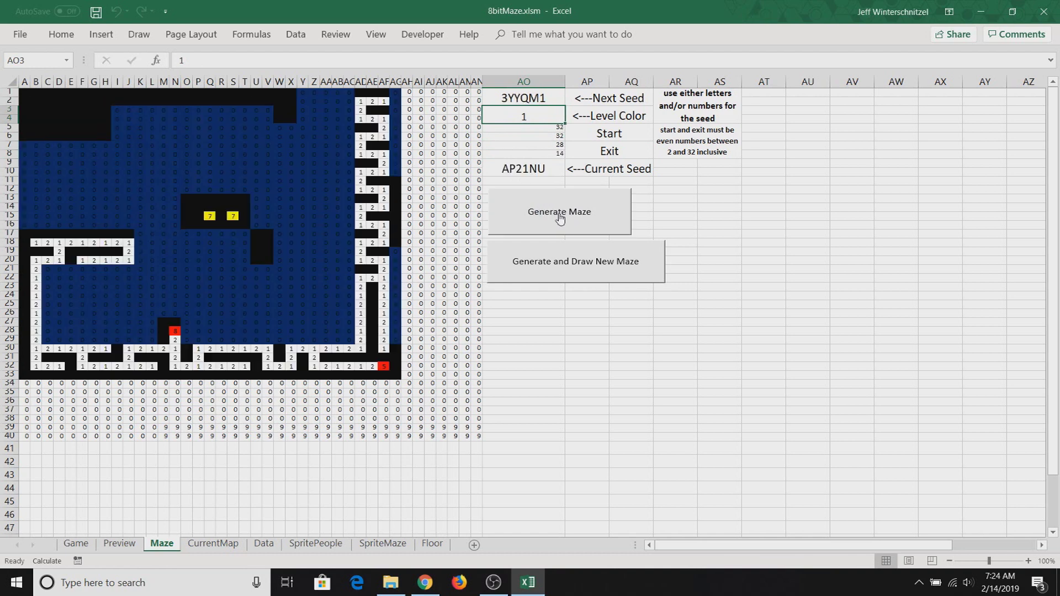
{"action": "left_click", "coordinate": [175, 331]}
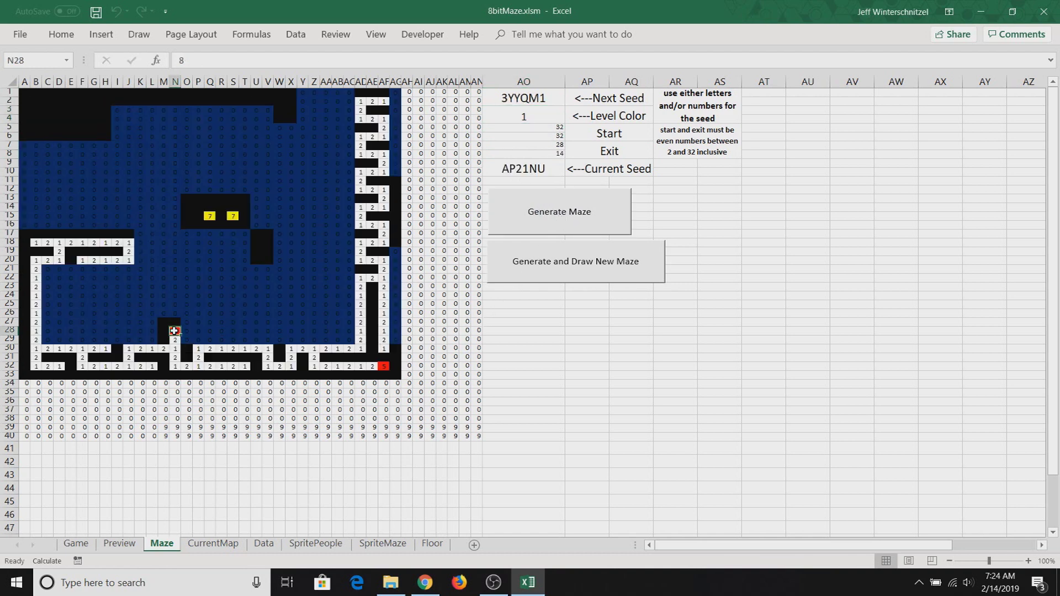
{"action": "left_click", "coordinate": [530, 211]}
{"action": "left_click", "coordinate": [534, 218]}
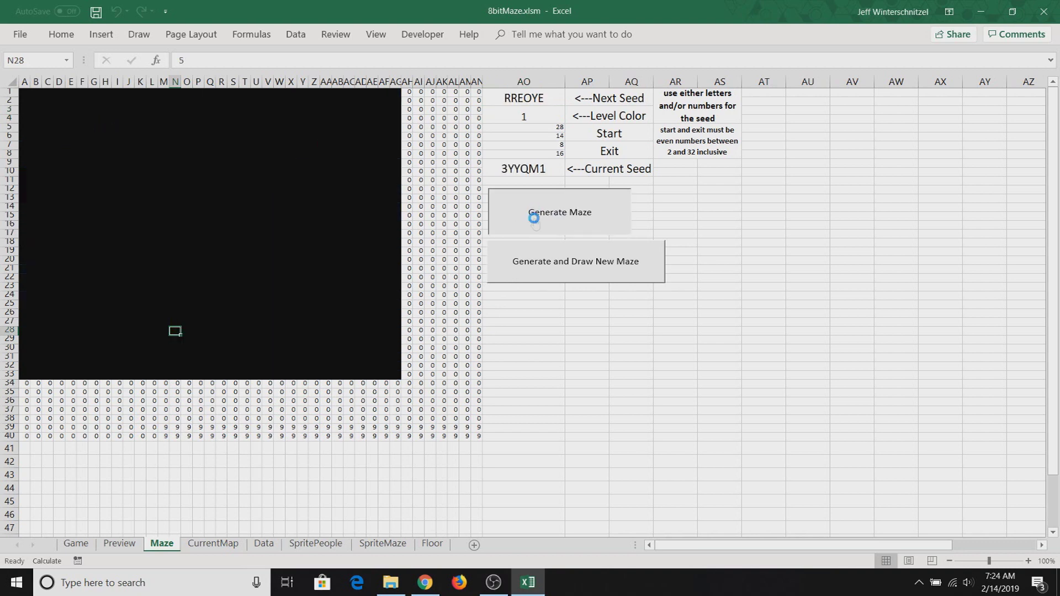
{"action": "left_click", "coordinate": [534, 218]}
{"action": "left_click", "coordinate": [521, 99]}
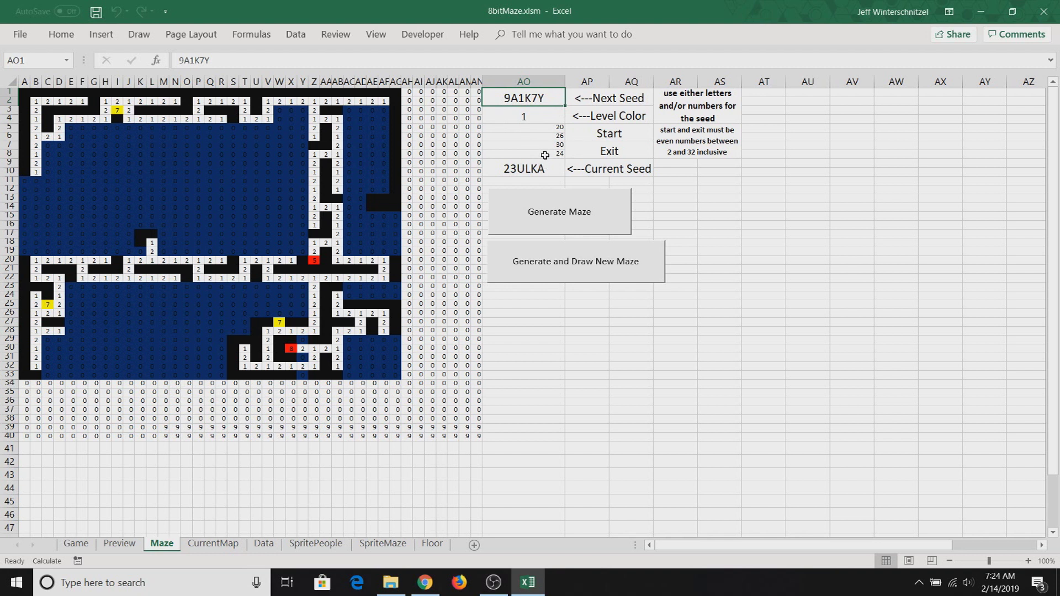
{"action": "left_click_drag", "start_coordinate": [546, 144], "coordinate": [545, 155]}
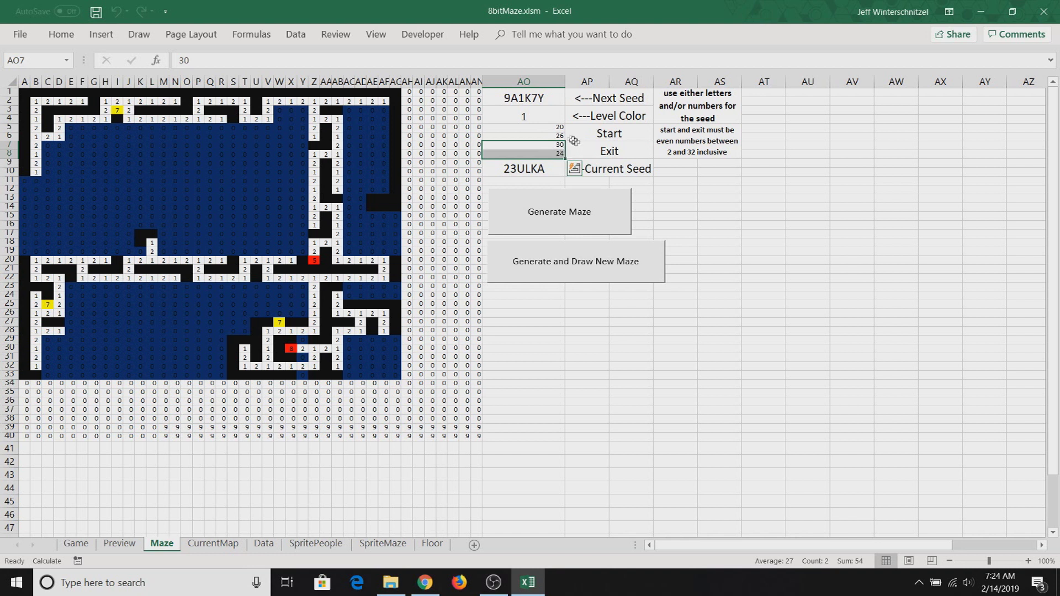
{"action": "left_click_drag", "start_coordinate": [547, 128], "coordinate": [545, 137]}
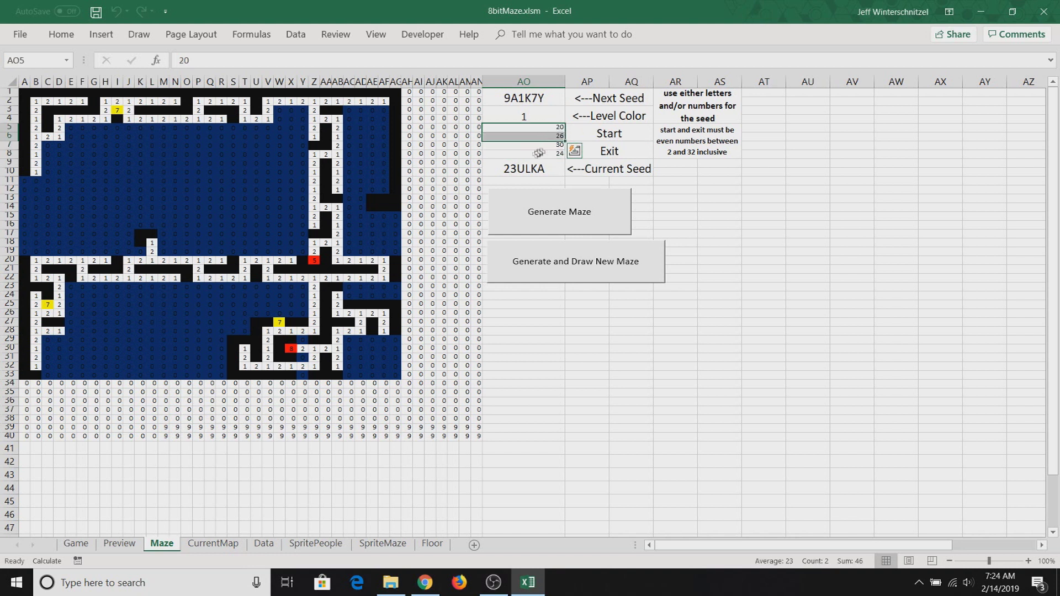
{"action": "left_click", "coordinate": [609, 138]}
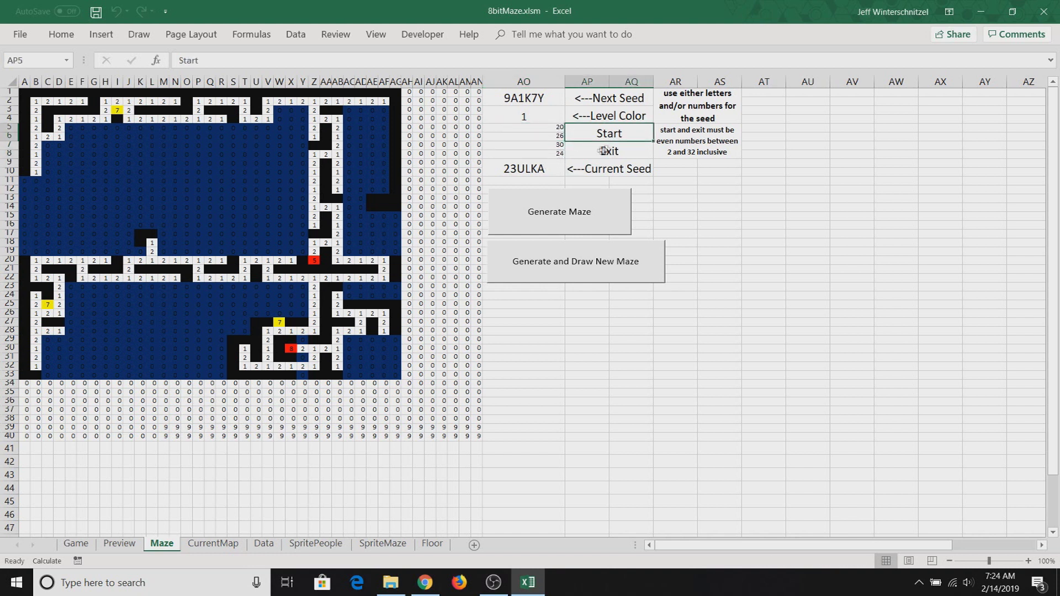
{"action": "left_click", "coordinate": [580, 154]}
{"action": "key", "text": "Left"}
{"action": "key", "text": "Up"}
{"action": "key", "text": "Up"}
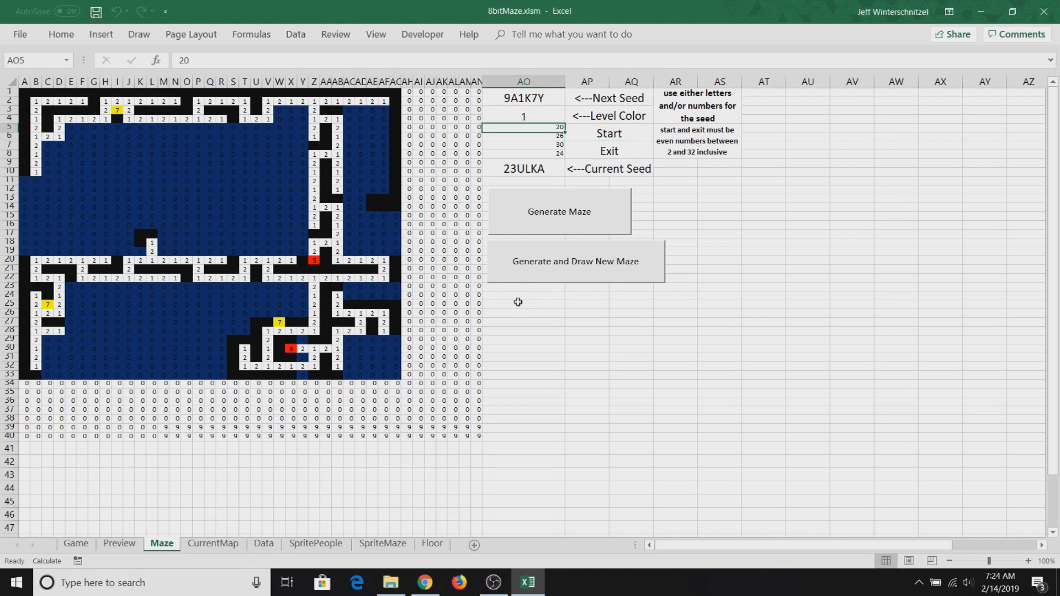